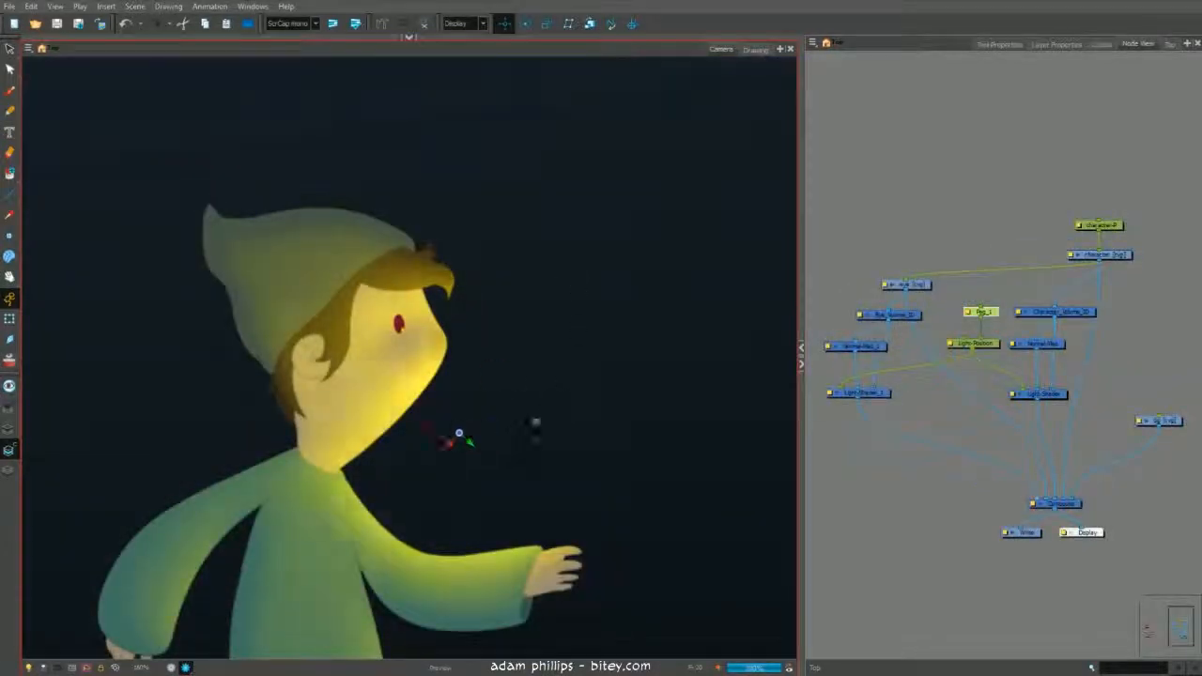
- Fill the drawn circle with the tan coin base colour
{"action": "left_click_drag", "start_coordinate": [534, 422], "coordinate": [428, 322]}
{"action": "left_click_drag", "start_coordinate": [465, 368], "coordinate": [459, 196]}
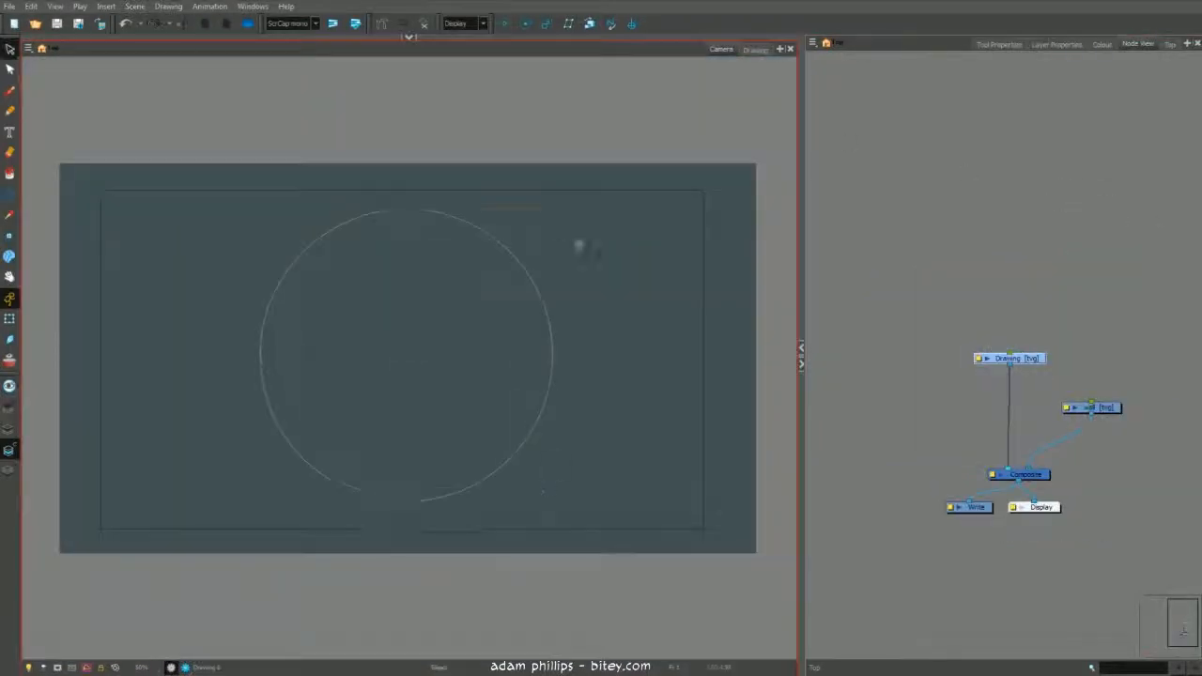
{"action": "left_click", "coordinate": [476, 296]}
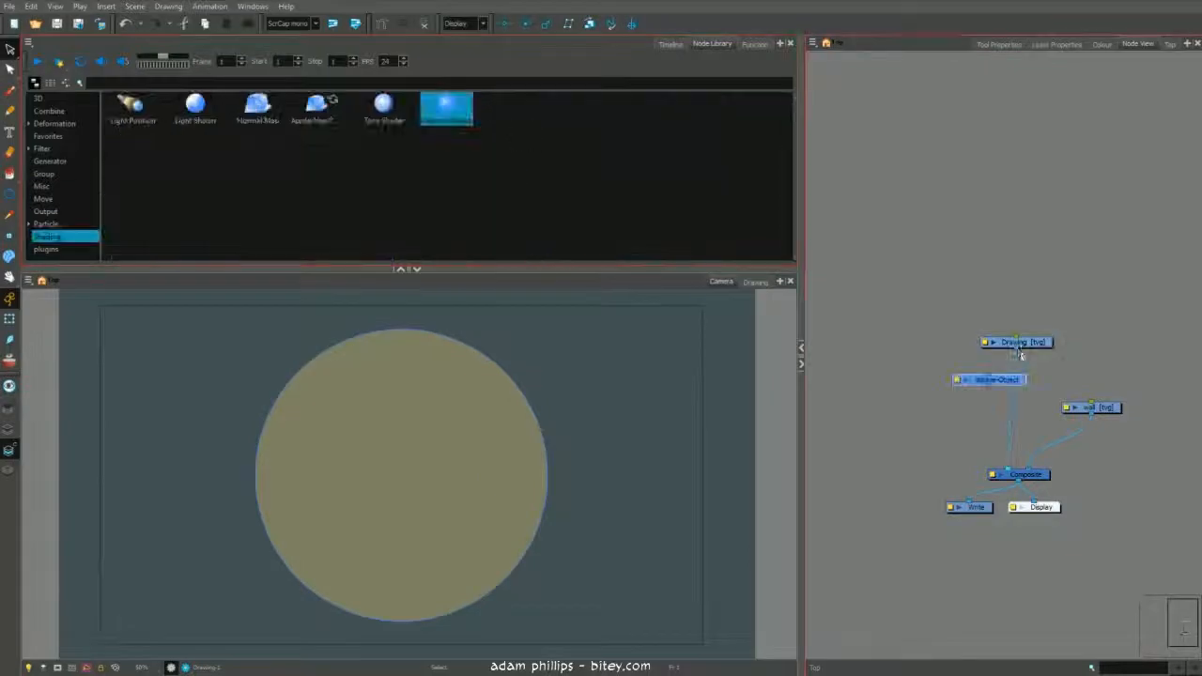
- Add Light Shader and Light Position nodes to the node network and open their properties
{"action": "left_click_drag", "start_coordinate": [195, 108], "coordinate": [958, 385]}
{"action": "left_click_drag", "start_coordinate": [132, 108], "coordinate": [878, 359]}
{"action": "double_click", "coordinate": [878, 359]}
{"action": "left_click", "coordinate": [1013, 123]}
{"action": "double_click", "coordinate": [956, 402]}
{"action": "left_click", "coordinate": [943, 193]}
{"action": "left_click", "coordinate": [918, 215]}
{"action": "left_click", "coordinate": [1023, 123]}
- Turn on render preview and temporarily link the Display node to the Light Shader to preview it
{"action": "left_click", "coordinate": [185, 668]}
{"action": "mouse_move", "coordinate": [1052, 508]}
{"action": "left_mouse_down"}
{"action": "mouse_move", "coordinate": [1084, 509]}
{"action": "mouse_move", "coordinate": [927, 434]}
{"action": "mouse_move", "coordinate": [926, 402]}
{"action": "left_mouse_up"}
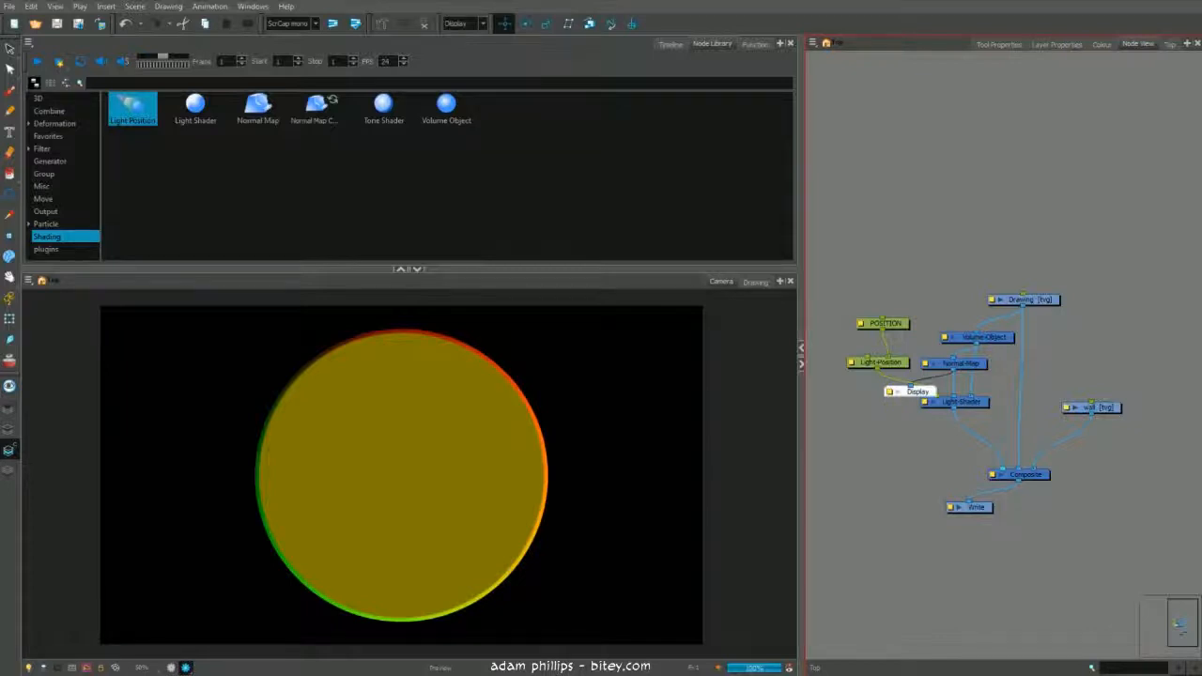
{"action": "left_click_drag", "start_coordinate": [922, 399], "coordinate": [1067, 509]}
- Add a Tone Shader node, feeding Normal Map, Volume Object and Light Position into it and its output into the Composite
{"action": "left_click_drag", "start_coordinate": [383, 108], "coordinate": [1055, 408]}
{"action": "left_click_drag", "start_coordinate": [954, 370], "coordinate": [1031, 397]}
{"action": "left_click_drag", "start_coordinate": [976, 345], "coordinate": [1047, 396]}
{"action": "left_click_drag", "start_coordinate": [877, 369], "coordinate": [1016, 396]}
{"action": "left_click_drag", "start_coordinate": [1033, 410], "coordinate": [1013, 468]}
{"action": "left_click_drag", "start_coordinate": [901, 367], "coordinate": [896, 368]}
- Open the Tone Shader's properties and pick a dark reddish shadow colour for it
{"action": "left_click", "coordinate": [1001, 404]}
{"action": "left_click", "coordinate": [982, 479]}
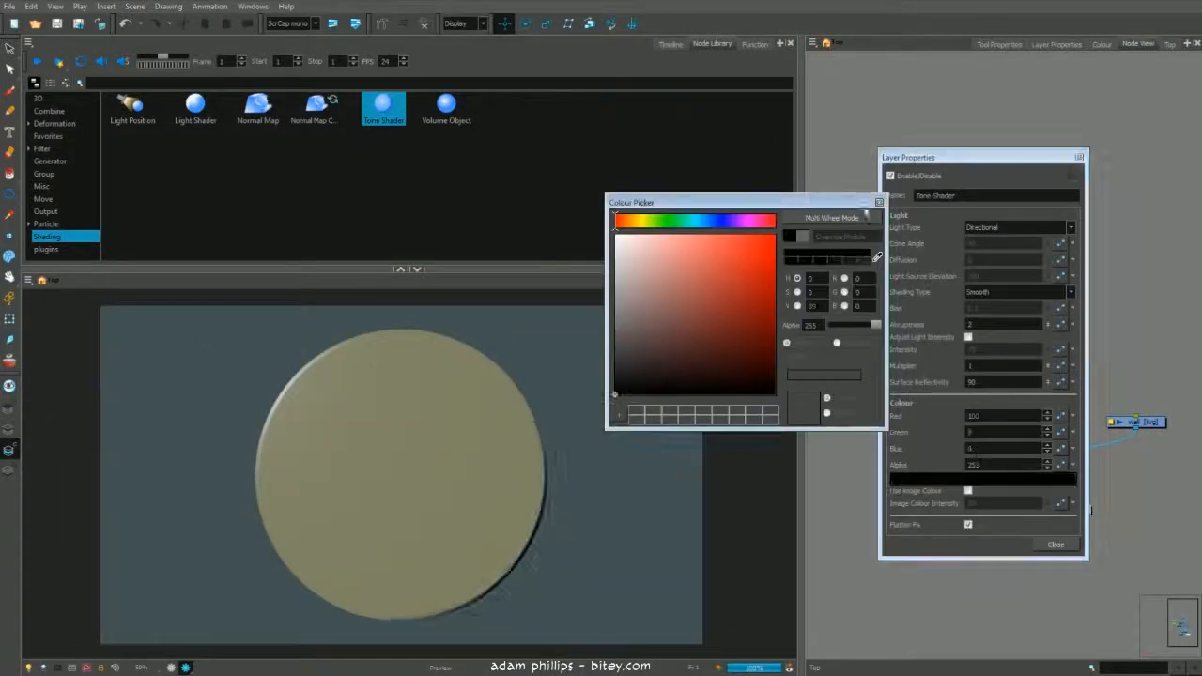
{"action": "left_click", "coordinate": [647, 221]}
{"action": "left_click_drag", "start_coordinate": [736, 369], "coordinate": [695, 349]}
{"action": "left_click", "coordinate": [878, 204]}
{"action": "left_click", "coordinate": [1056, 545]}
- Open the Normal Map node's properties and inspect its volume settings
{"action": "scroll", "coordinate": [438, 507], "scroll_direction": "up", "scroll_amount": 3}
{"action": "scroll", "coordinate": [442, 504], "scroll_direction": "down", "scroll_amount": 3}
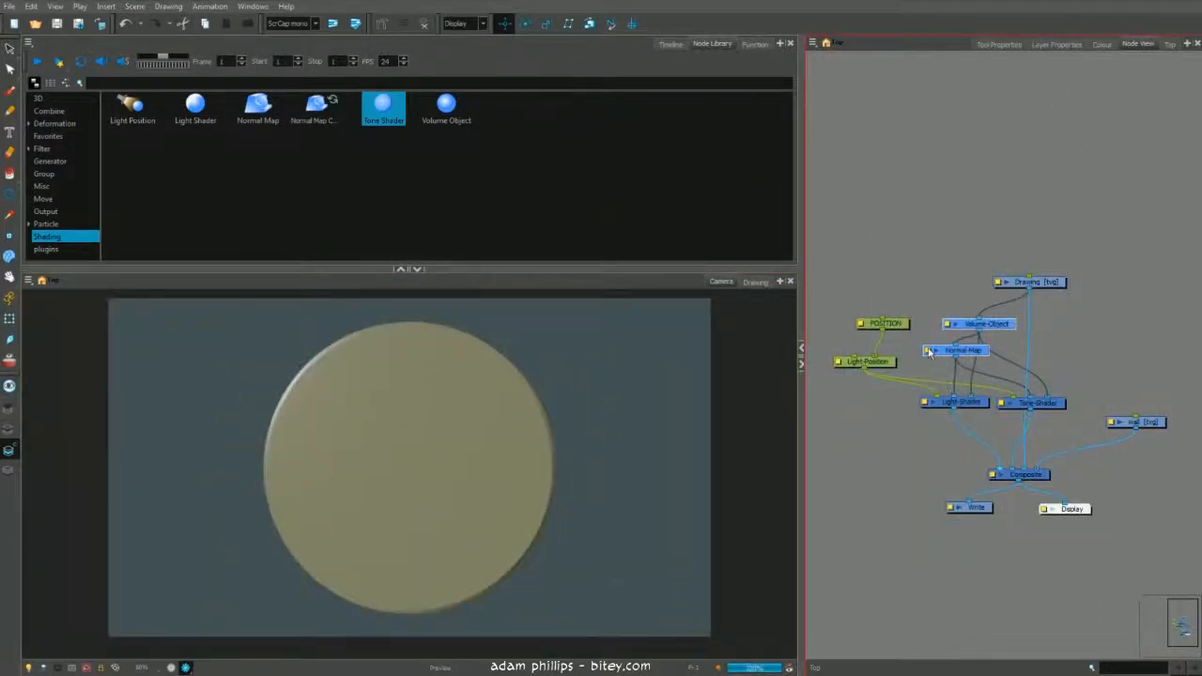
{"action": "left_click", "coordinate": [927, 351]}
{"action": "left_click", "coordinate": [1016, 268]}
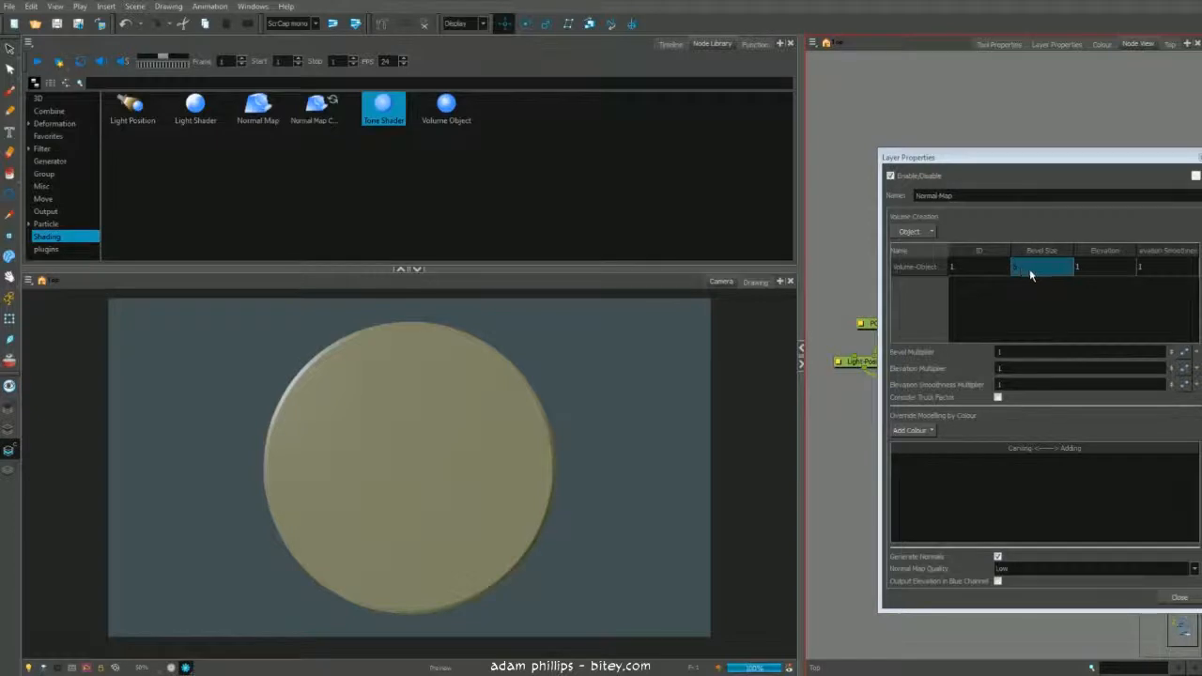
{"action": "left_click_drag", "start_coordinate": [1092, 157], "coordinate": [1049, 153]}
{"action": "left_click", "coordinate": [698, 300]}
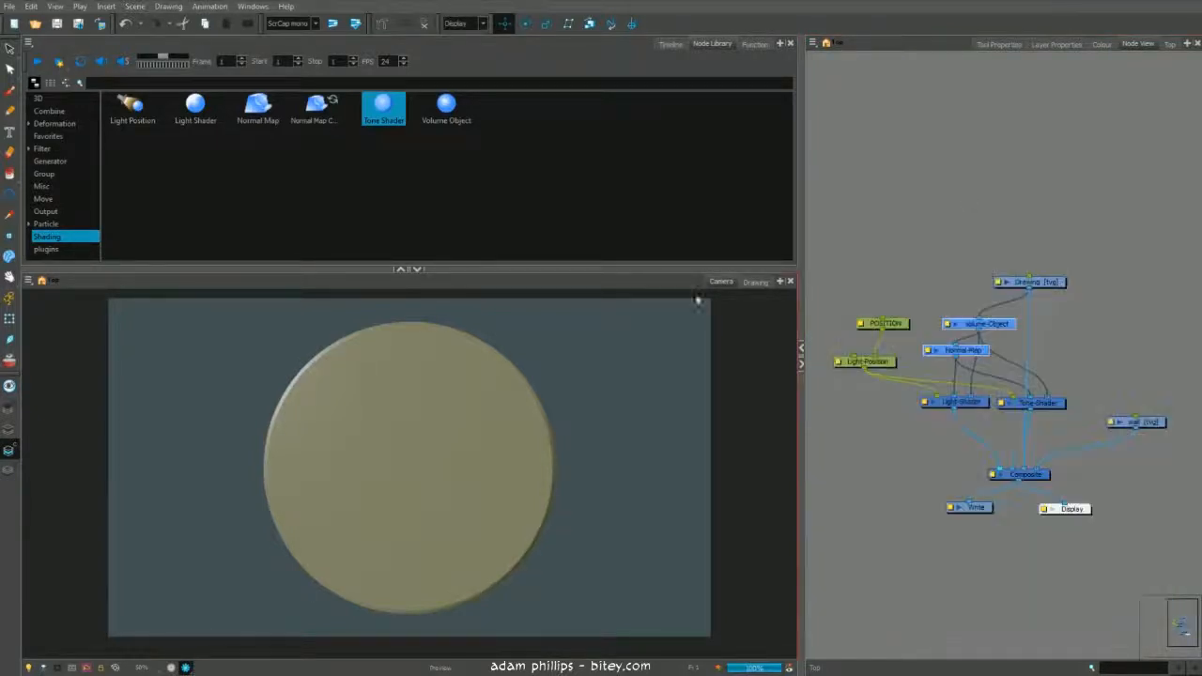
- Turn off render preview, select the depth 29 colour and select the green inner disc on the colour art layer
{"action": "left_click", "coordinate": [171, 668]}
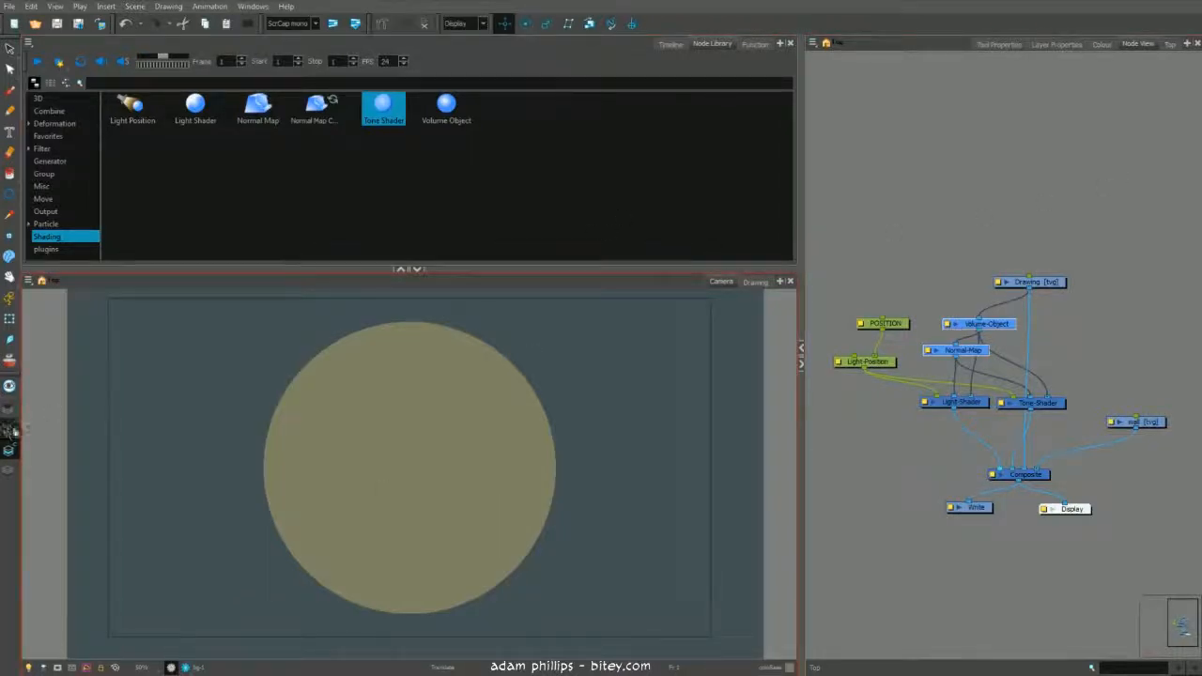
{"action": "left_click", "coordinate": [1099, 45]}
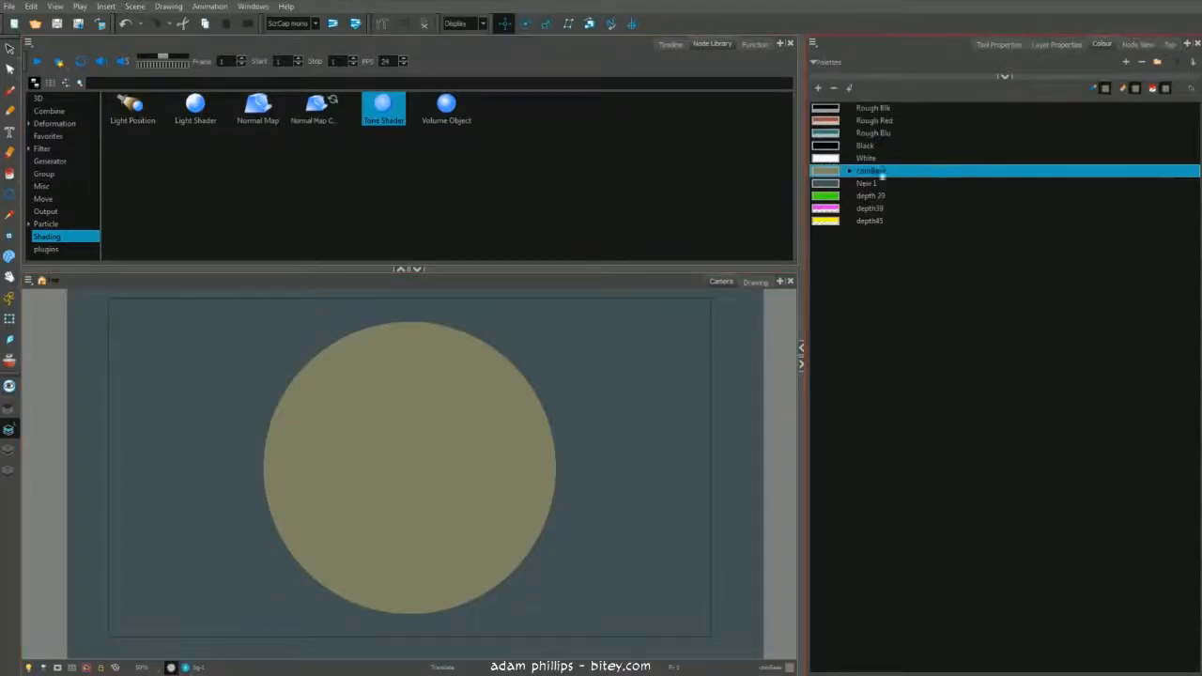
{"action": "left_click", "coordinate": [822, 196]}
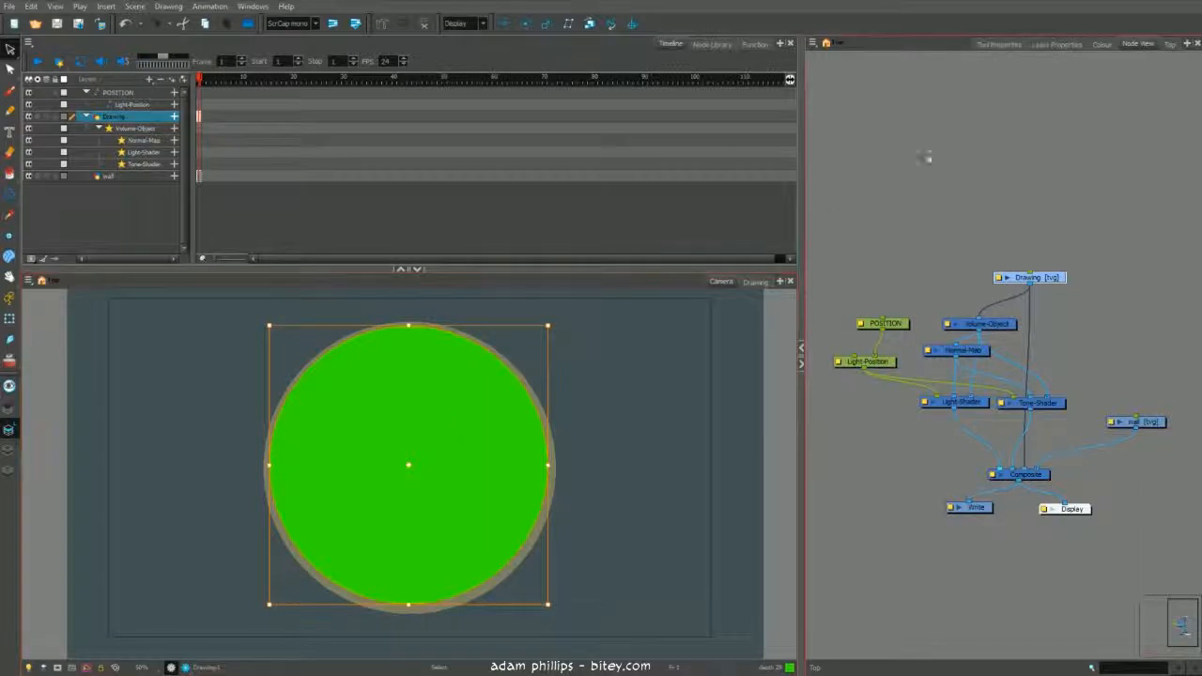
{"action": "left_click_drag", "start_coordinate": [444, 436], "coordinate": [445, 439]}
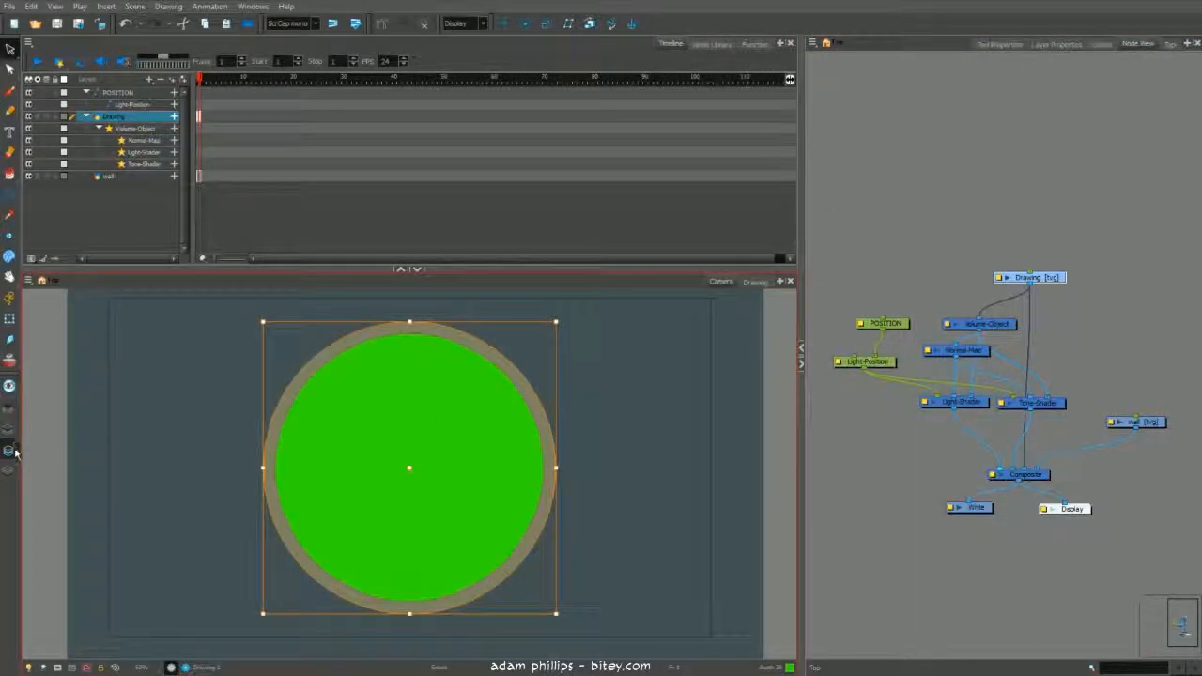
{"action": "left_click", "coordinate": [17, 455]}
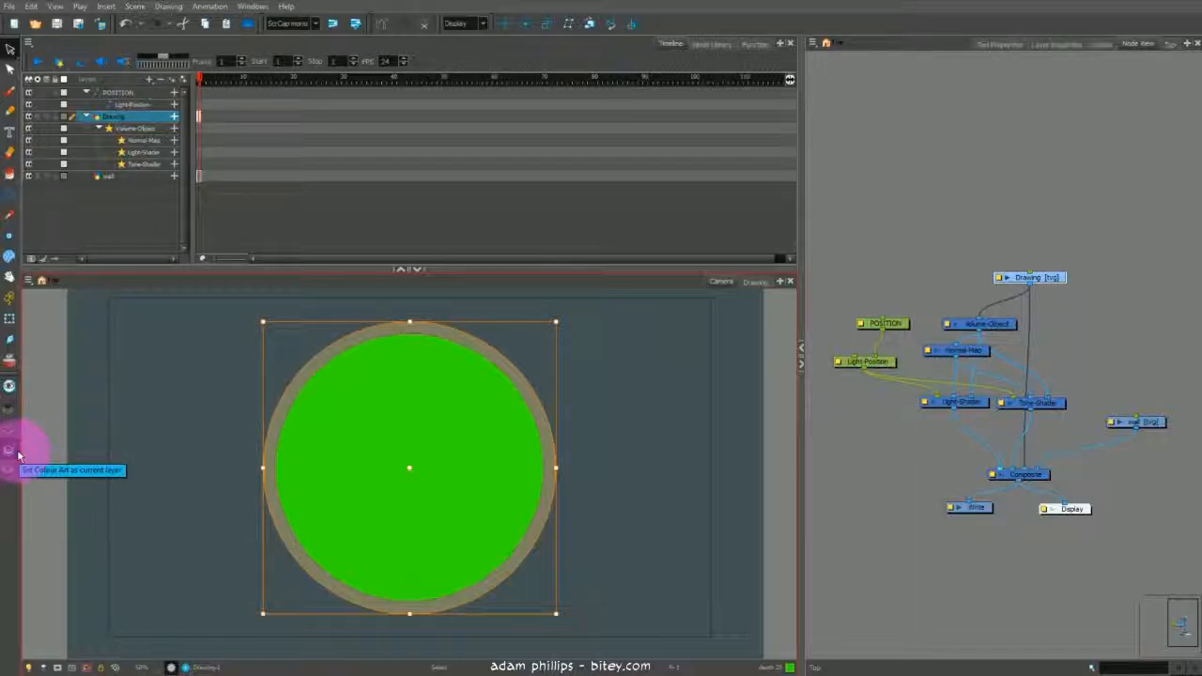
{"action": "left_click", "coordinate": [10, 411]}
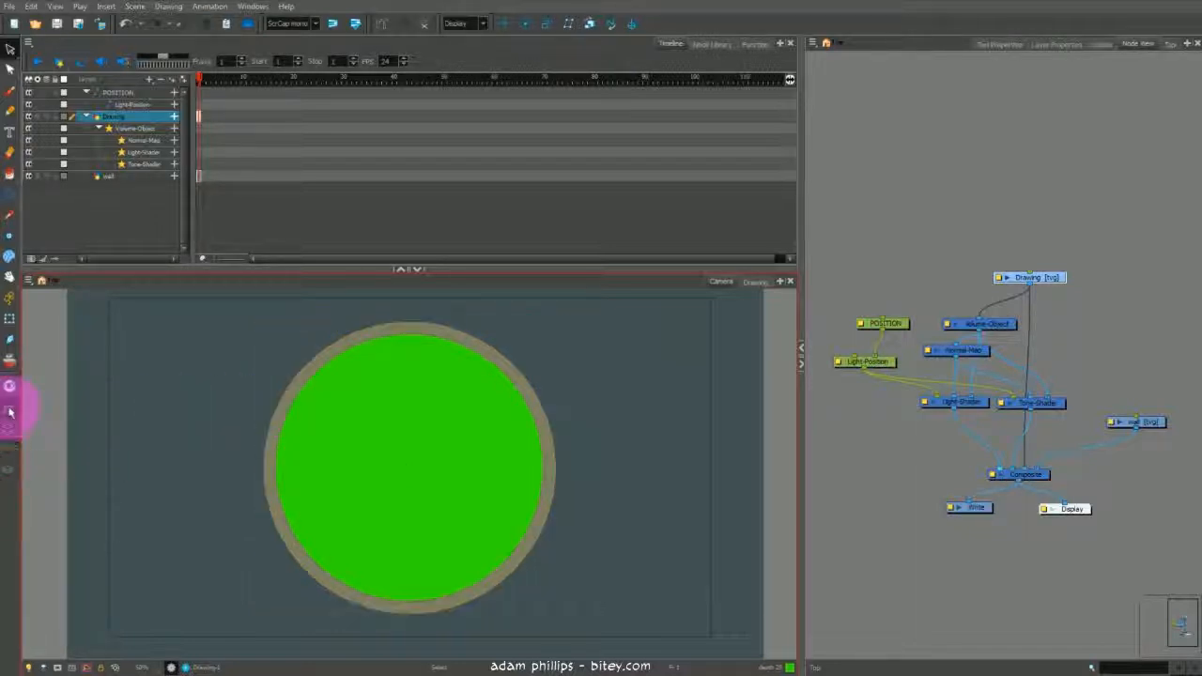
{"action": "left_click", "coordinate": [282, 402]}
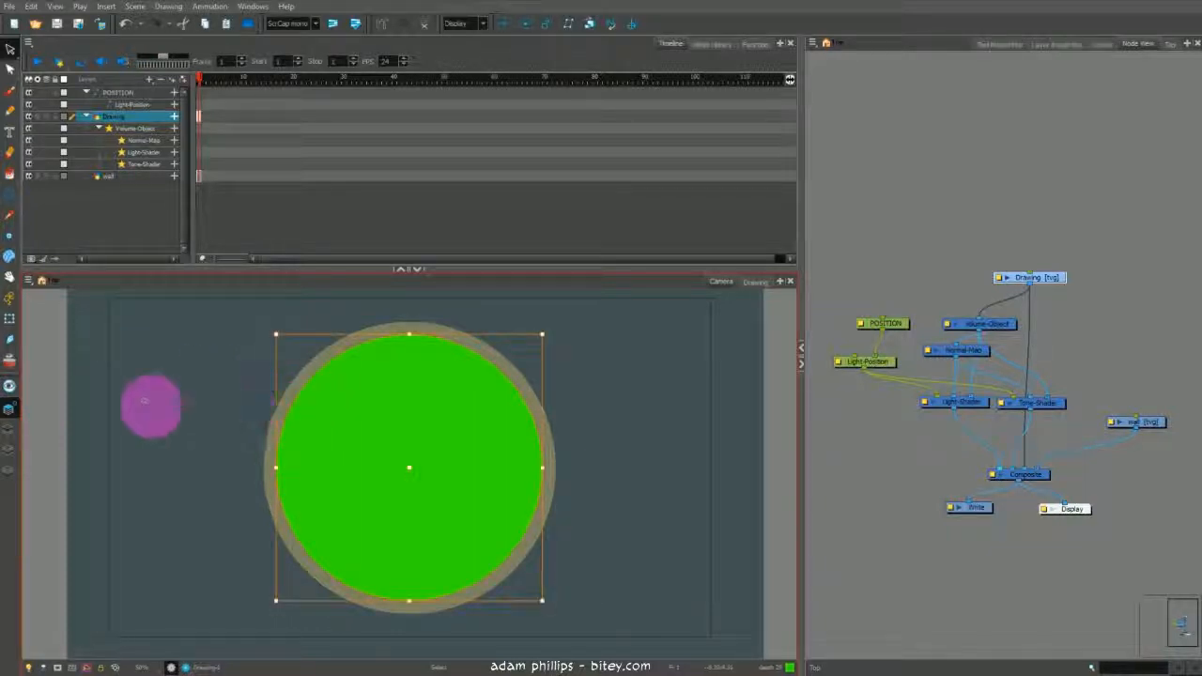
- Erase a sailboat shape out of the green disc with the Eraser, rotating the view as needed
{"action": "key", "text": "alt+e"}
{"action": "mouse_move", "coordinate": [429, 466]}
{"action": "left_mouse_down"}
{"action": "mouse_move", "coordinate": [459, 522]}
{"action": "mouse_move", "coordinate": [423, 534]}
{"action": "left_mouse_up"}
{"action": "mouse_move", "coordinate": [397, 377]}
{"action": "left_mouse_down"}
{"action": "mouse_move", "coordinate": [352, 498]}
{"action": "mouse_move", "coordinate": [383, 512]}
{"action": "left_mouse_up"}
{"action": "left_click_drag", "start_coordinate": [376, 359], "coordinate": [405, 368]}
{"action": "mouse_move", "coordinate": [413, 362]}
{"action": "left_mouse_down"}
{"action": "mouse_move", "coordinate": [468, 376]}
{"action": "mouse_move", "coordinate": [511, 428]}
{"action": "left_mouse_up"}
{"action": "left_click_drag", "start_coordinate": [374, 432], "coordinate": [511, 429]}
{"action": "key", "text": "shift+x"}
{"action": "mouse_move", "coordinate": [385, 387]}
{"action": "left_mouse_down"}
{"action": "mouse_move", "coordinate": [353, 490]}
{"action": "mouse_move", "coordinate": [376, 517]}
{"action": "mouse_move", "coordinate": [428, 534]}
{"action": "left_mouse_up"}
{"action": "key", "text": "ctrl+z"}
{"action": "left_click_drag", "start_coordinate": [342, 569], "coordinate": [504, 547]}
{"action": "left_click_drag", "start_coordinate": [310, 543], "coordinate": [490, 556]}
{"action": "left_click_drag", "start_coordinate": [310, 441], "coordinate": [508, 460]}
{"action": "left_click_drag", "start_coordinate": [403, 358], "coordinate": [289, 455]}
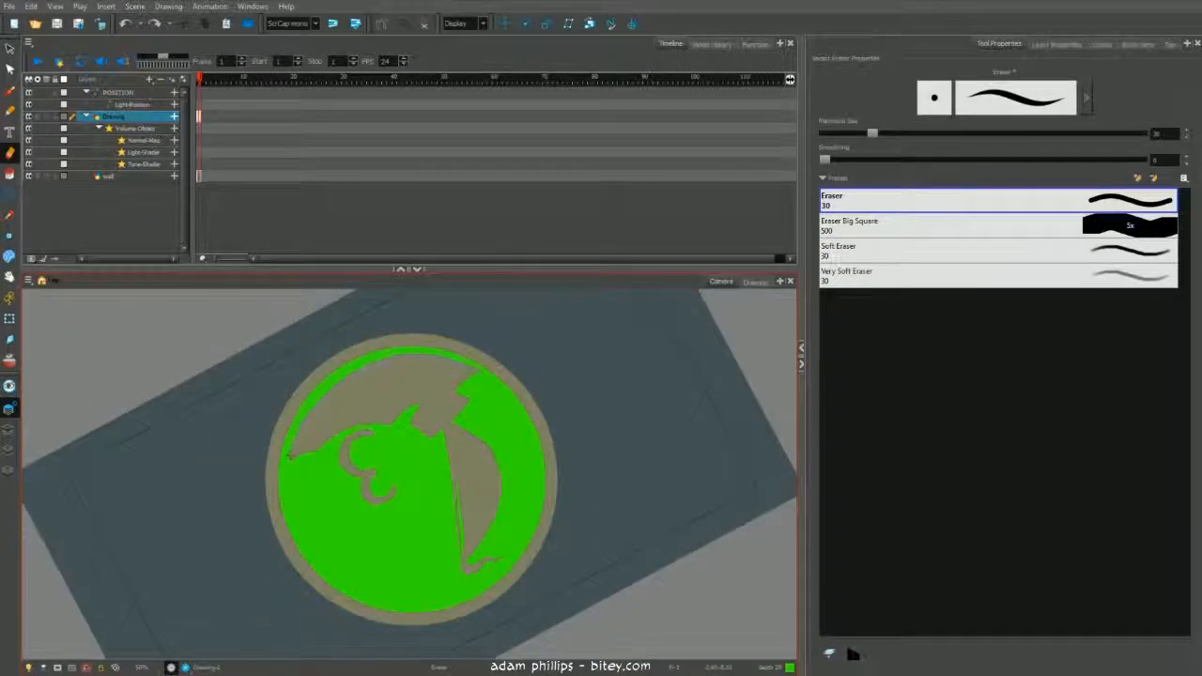
- Continue erasing the sailboat, birds and number 3 details out of the green disc
{"action": "key", "text": "shift+x"}
{"action": "key", "text": "alt+q"}
{"action": "left_click", "coordinate": [456, 490]}
{"action": "left_click_drag", "start_coordinate": [447, 466], "coordinate": [441, 460]}
{"action": "left_click", "coordinate": [420, 357]}
{"action": "key", "text": "alt+e"}
{"action": "mouse_move", "coordinate": [436, 379]}
{"action": "left_mouse_down"}
{"action": "mouse_move", "coordinate": [462, 382]}
{"action": "mouse_move", "coordinate": [431, 409]}
{"action": "mouse_move", "coordinate": [454, 424]}
{"action": "left_mouse_up"}
{"action": "key", "text": "ctrl+z"}
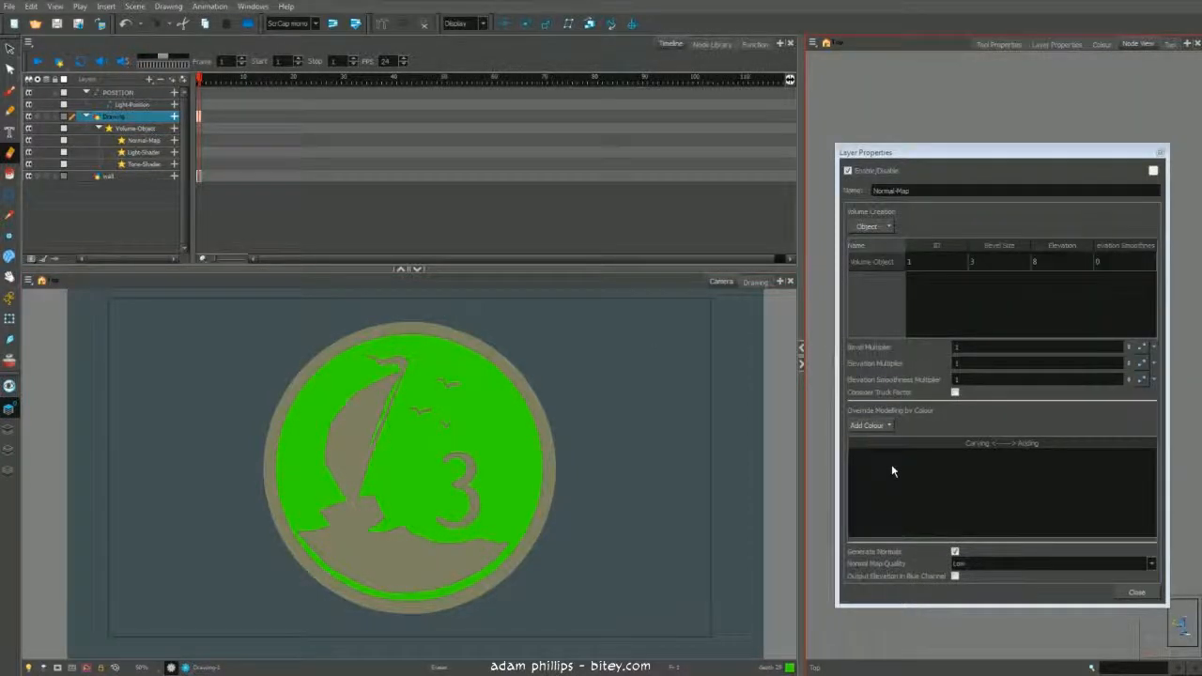
- Add the depth 29 colour to the Normal Map's colour overrides and set its slider to about 29
{"action": "left_click", "coordinate": [867, 423]}
{"action": "left_click", "coordinate": [887, 427]}
{"action": "mouse_move", "coordinate": [890, 445]}
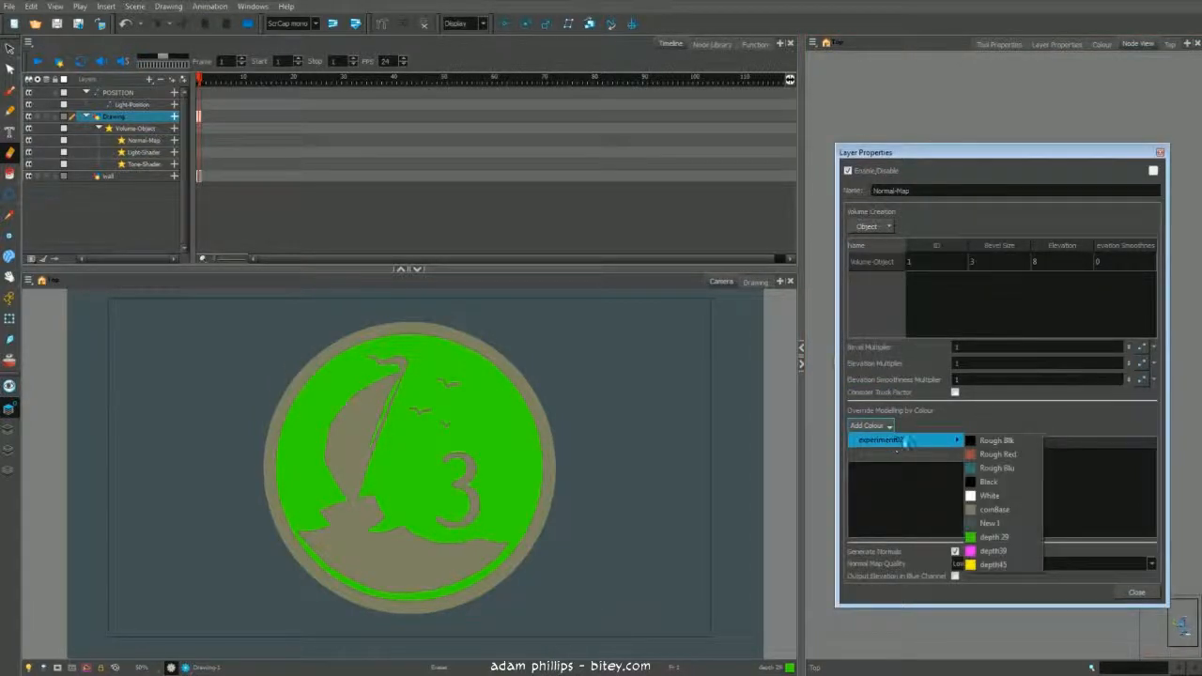
{"action": "left_click", "coordinate": [1022, 537]}
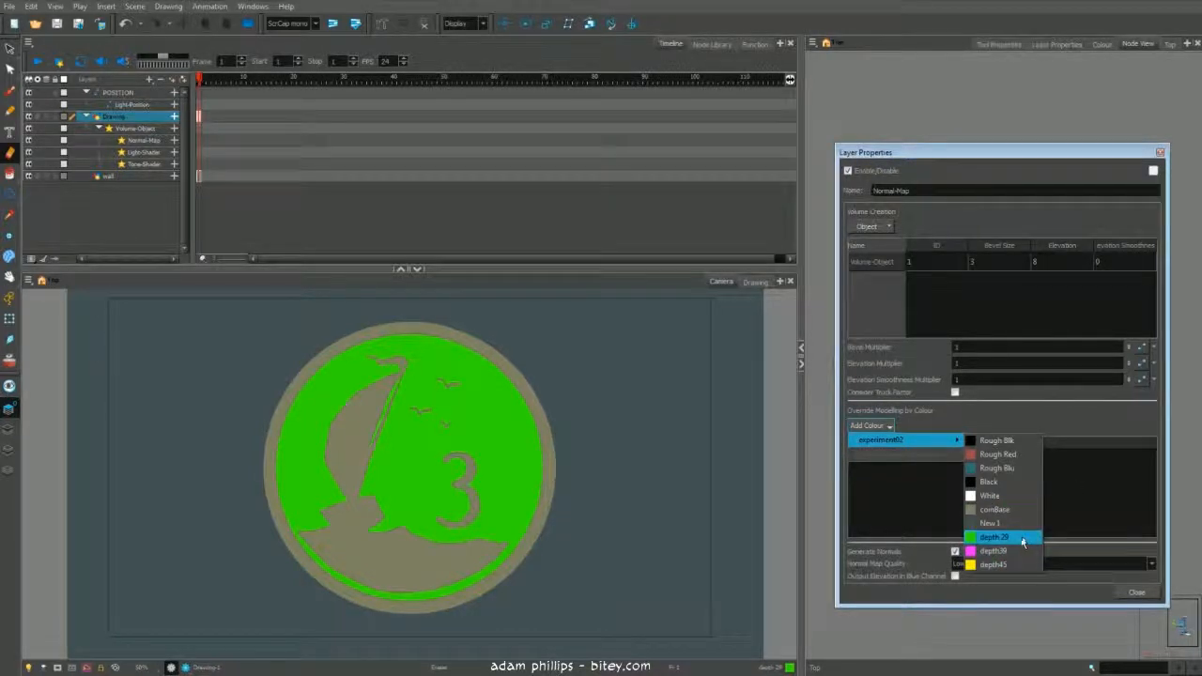
{"action": "left_click", "coordinate": [1022, 540]}
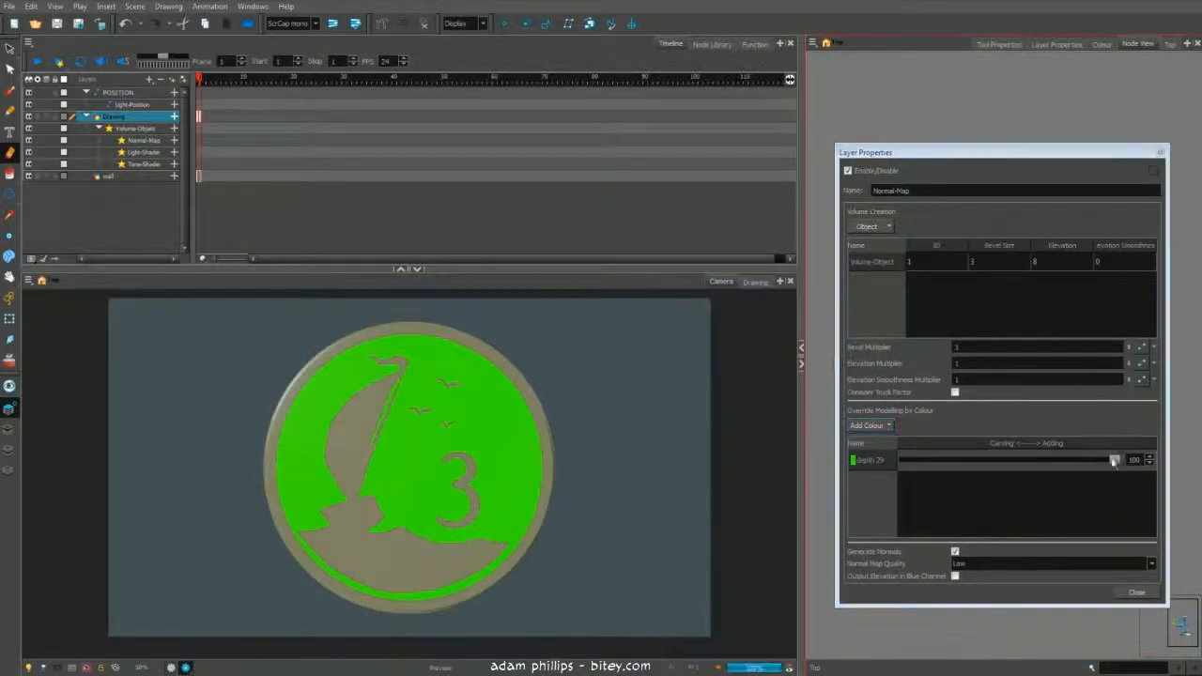
{"action": "left_click_drag", "start_coordinate": [1113, 460], "coordinate": [973, 459]}
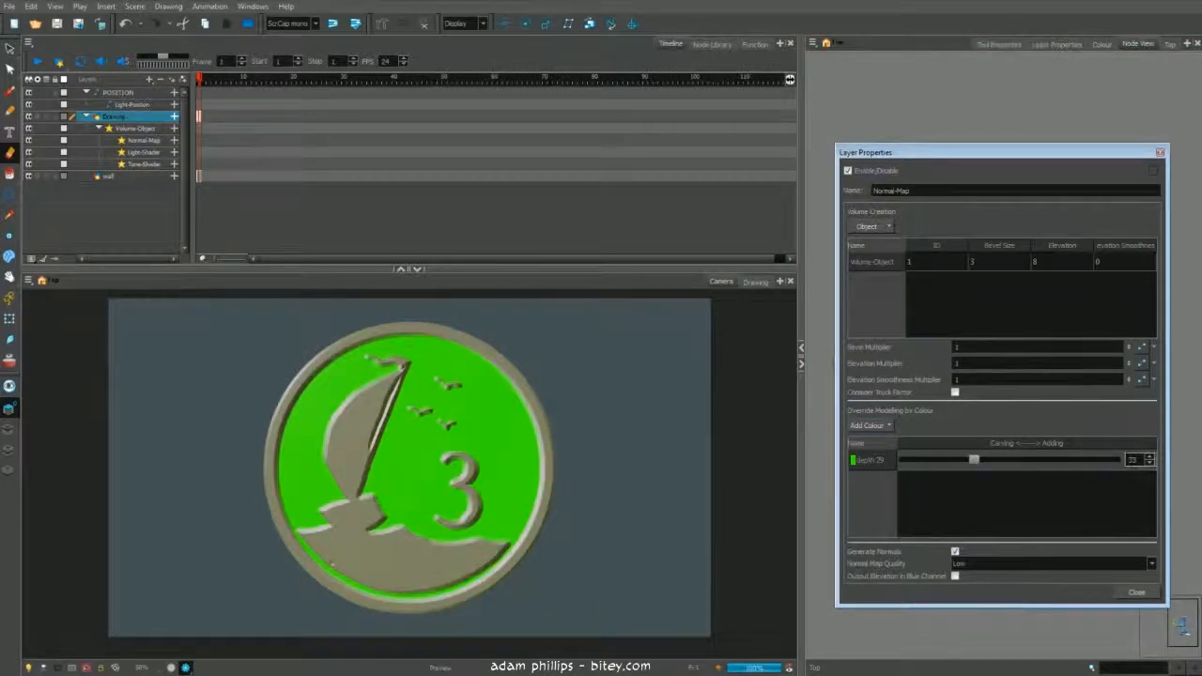
- Make the depth 29 colour fully transparent by setting its alpha to 0
{"action": "left_click", "coordinate": [1161, 151]}
{"action": "left_click", "coordinate": [1102, 44]}
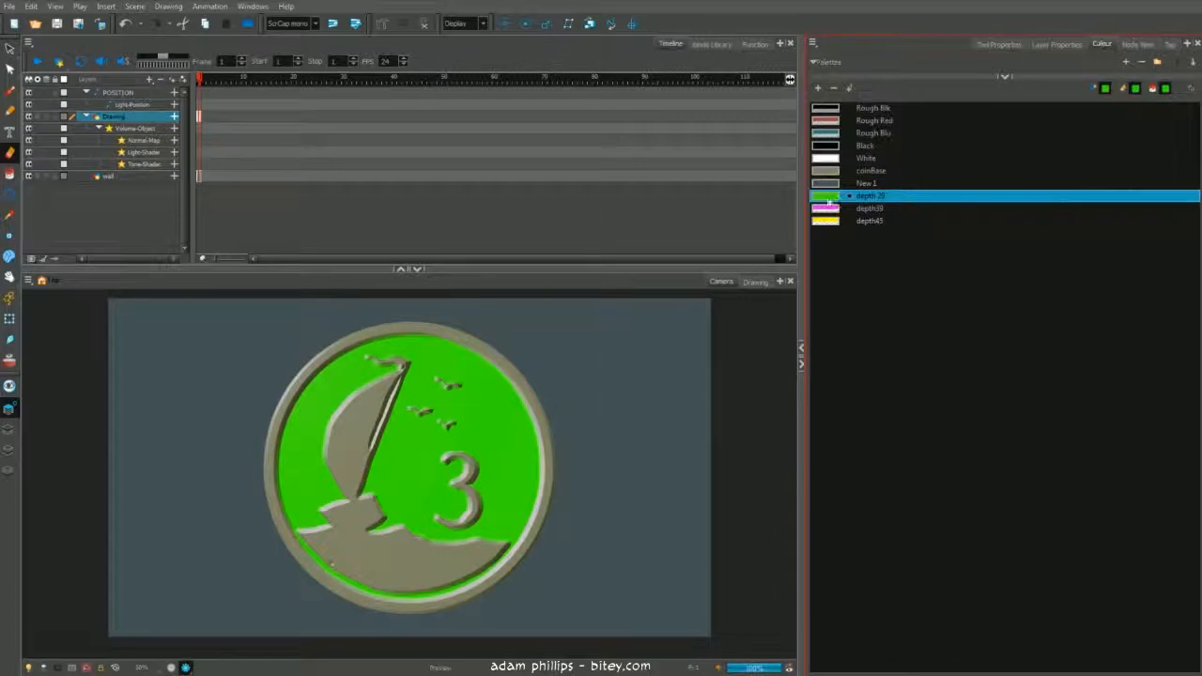
{"action": "double_click", "coordinate": [827, 195]}
{"action": "double_click", "coordinate": [815, 326]}
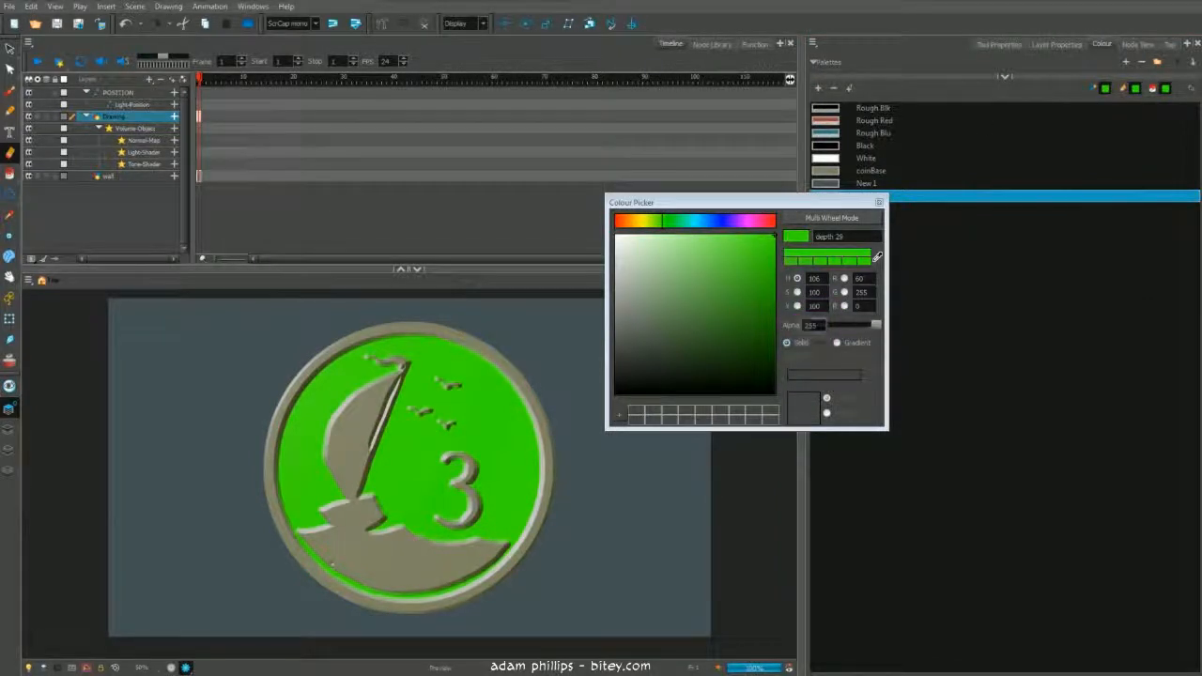
{"action": "type", "text": "0"}
{"action": "key", "text": "Return"}
{"action": "left_click_drag", "start_coordinate": [831, 203], "coordinate": [929, 263]}
{"action": "left_click", "coordinate": [977, 264]}
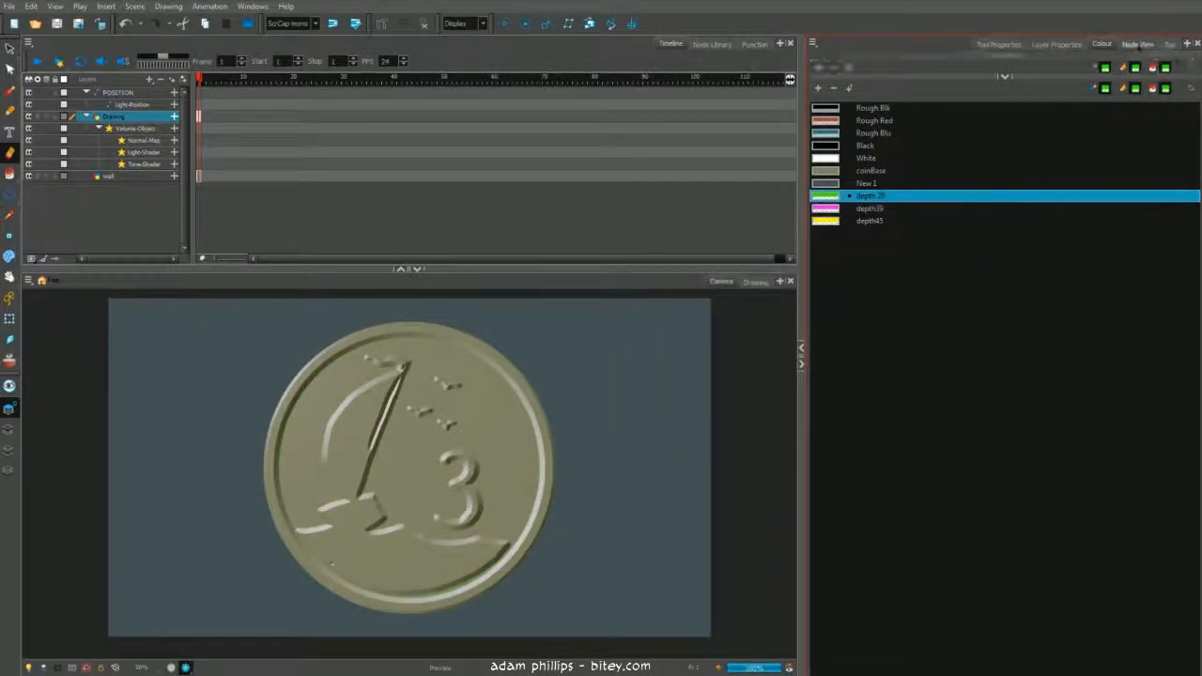
- Move the light position to just above the coin's top edge
{"action": "left_click", "coordinate": [1138, 44]}
{"action": "left_click_drag", "start_coordinate": [887, 323], "coordinate": [874, 321]}
{"action": "key", "text": "alt+2"}
{"action": "left_click_drag", "start_coordinate": [304, 388], "coordinate": [486, 360]}
{"action": "left_click_drag", "start_coordinate": [404, 306], "coordinate": [608, 394]}
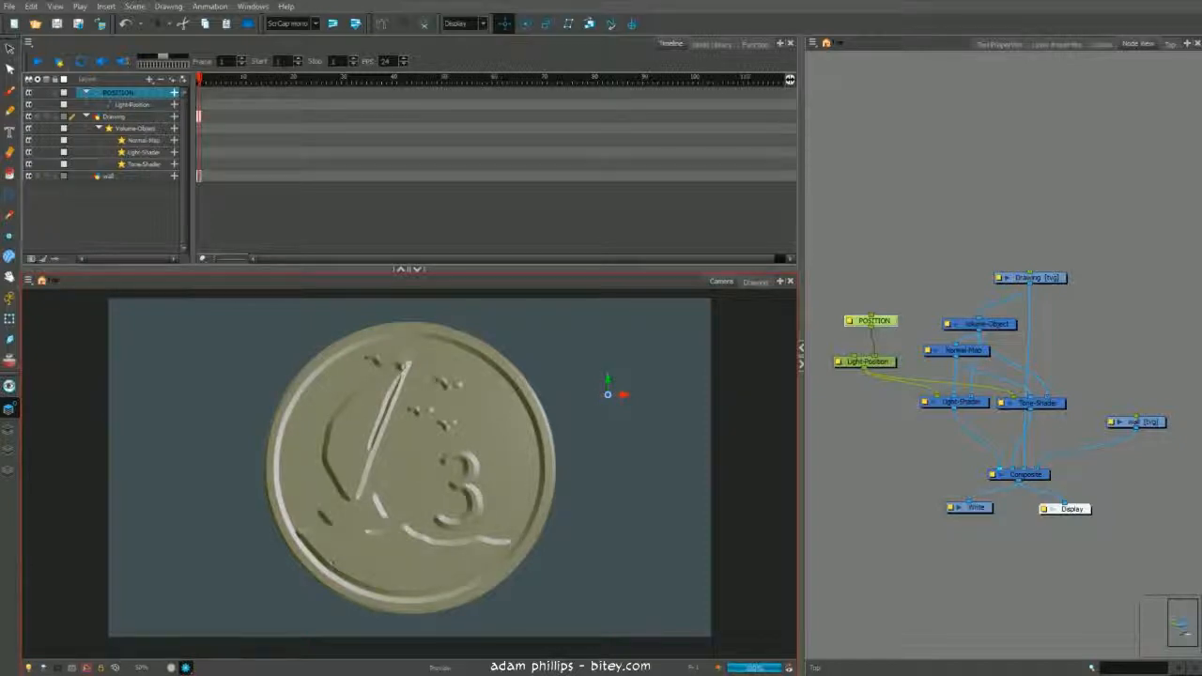
{"action": "left_click_drag", "start_coordinate": [608, 393], "coordinate": [393, 319]}
- Reopen the Normal Map properties and set the depth 29 override slider to about 40
{"action": "double_click", "coordinate": [962, 350]}
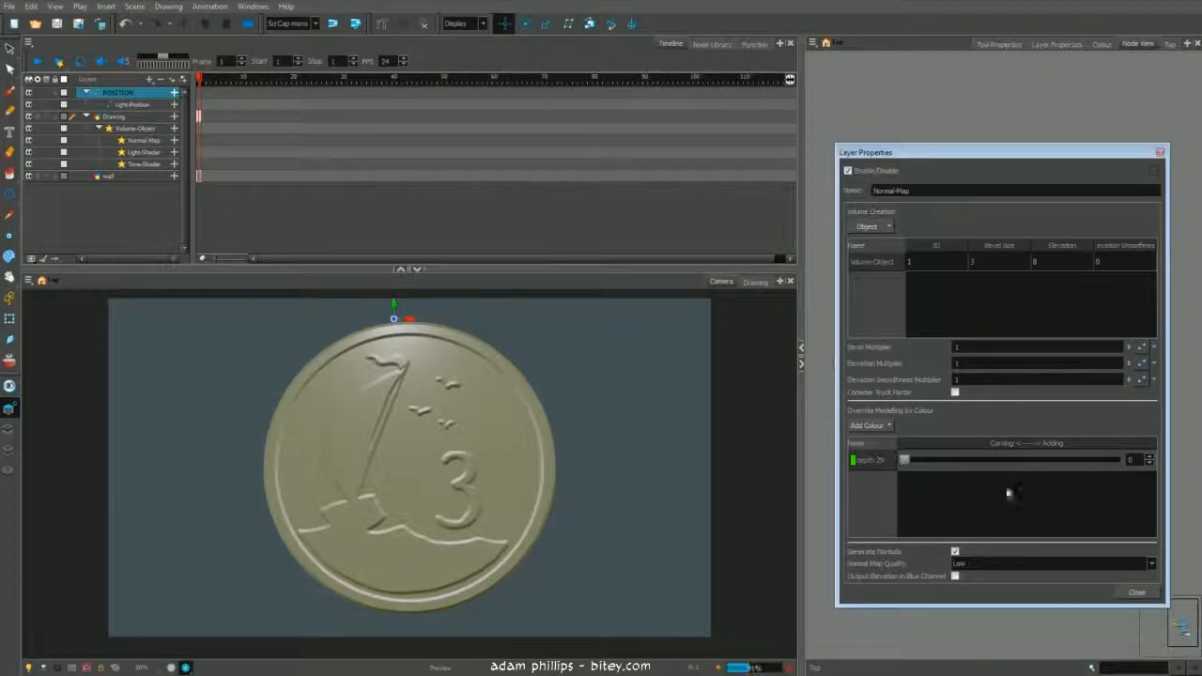
{"action": "left_click_drag", "start_coordinate": [909, 460], "coordinate": [1114, 459]}
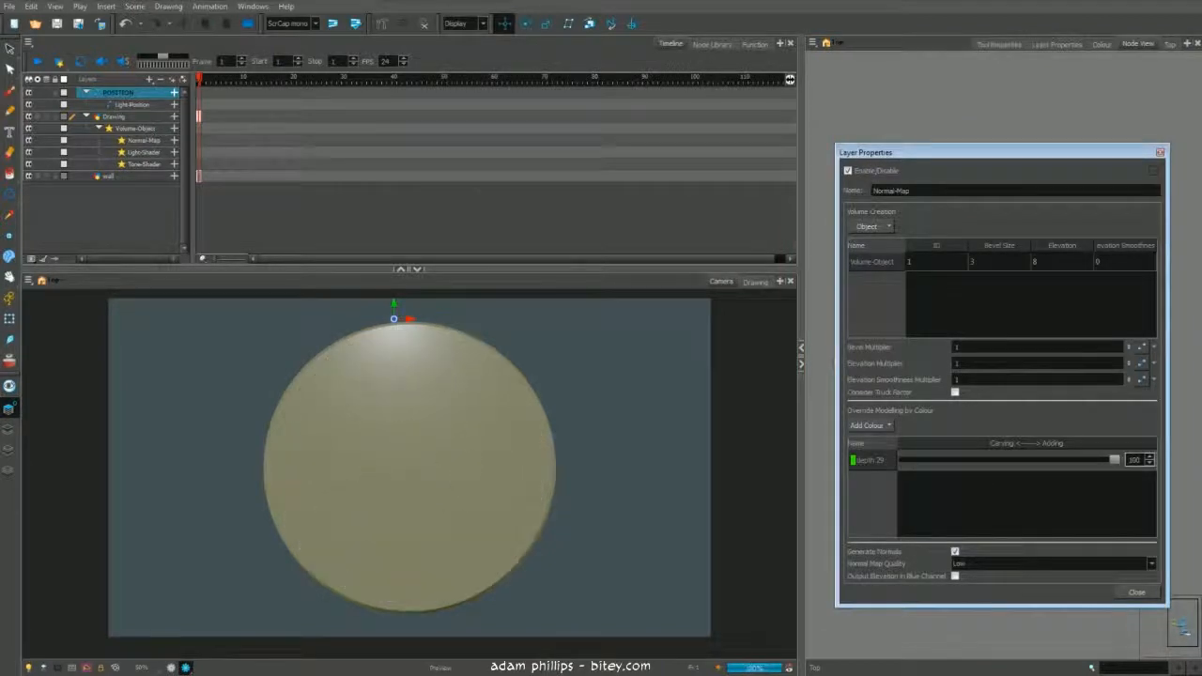
{"action": "left_click_drag", "start_coordinate": [1114, 459], "coordinate": [989, 461]}
- Add the coinBase colour override at 50 and lower the depth 29 override to about 29
{"action": "left_click", "coordinate": [881, 427]}
{"action": "mouse_move", "coordinate": [886, 440]}
{"action": "left_click", "coordinate": [991, 508]}
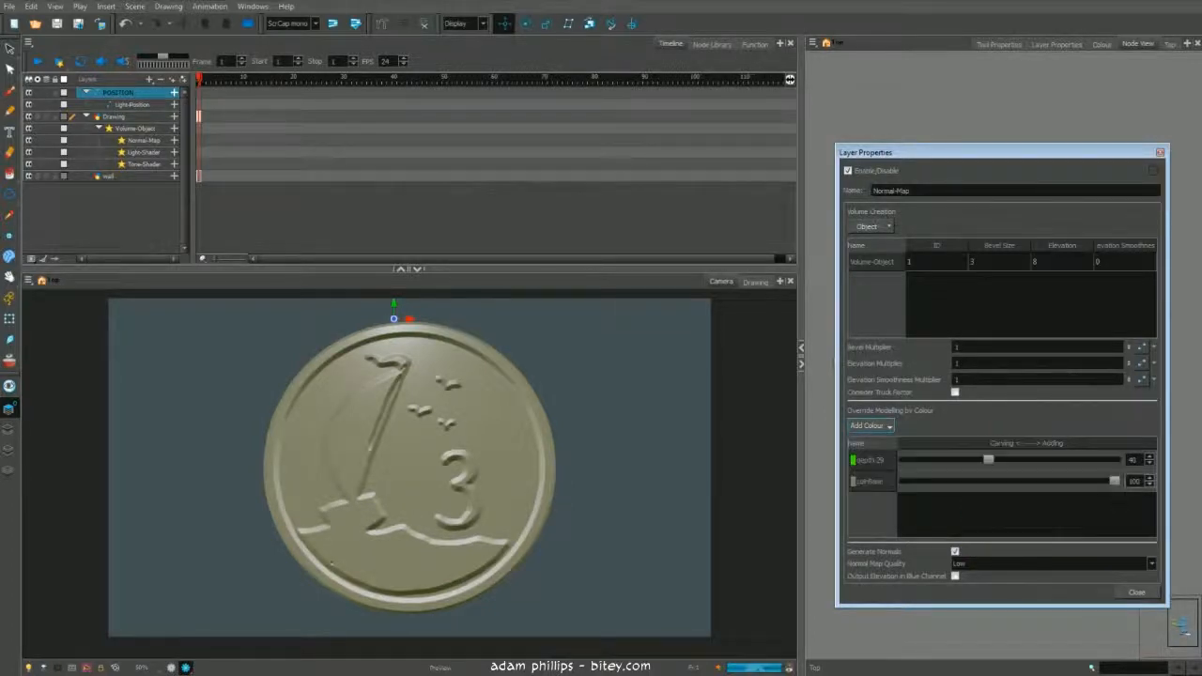
{"action": "double_click", "coordinate": [1130, 482]}
{"action": "left_click_drag", "start_coordinate": [988, 461], "coordinate": [984, 460]}
{"action": "double_click", "coordinate": [1133, 461]}
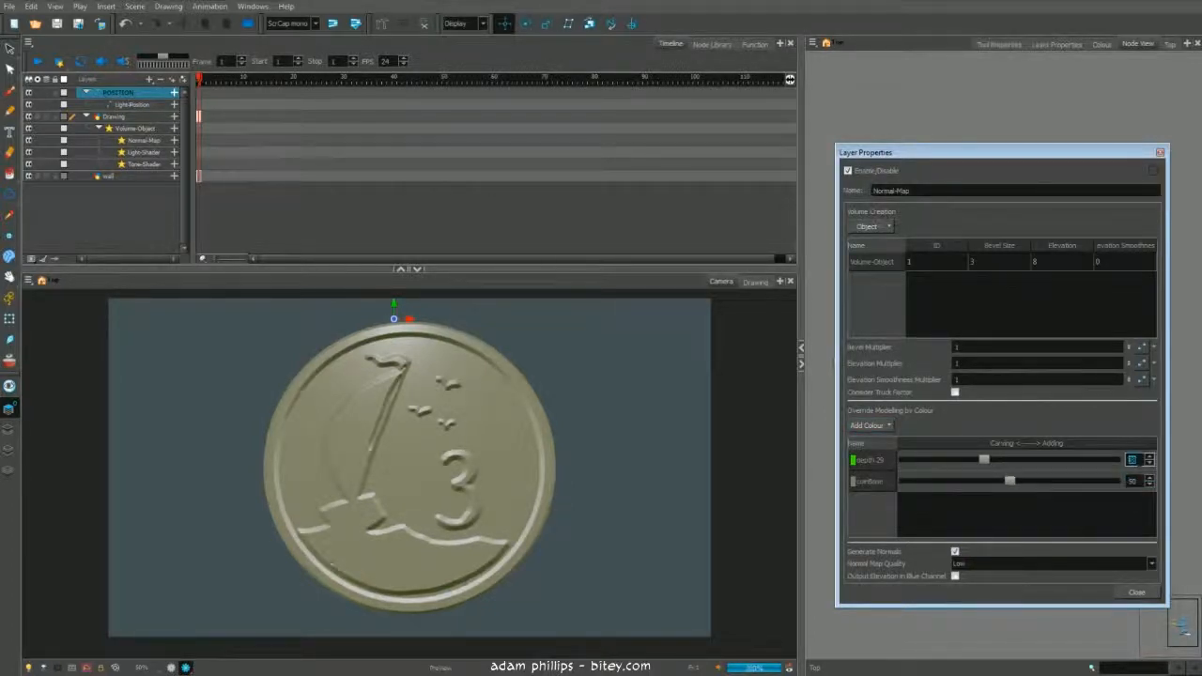
- Add the depth39 colour override and set its value to 39
{"action": "left_click", "coordinate": [890, 427]}
{"action": "mouse_move", "coordinate": [935, 441]}
{"action": "left_click", "coordinate": [1004, 523]}
{"action": "double_click", "coordinate": [1134, 503]}
{"action": "type", "text": "39"}
{"action": "key", "text": "Return"}
- Set the depth 29 override to 27 and close the Normal Map properties
{"action": "double_click", "coordinate": [1133, 461]}
{"action": "type", "text": "27"}
{"action": "key", "text": "Return"}
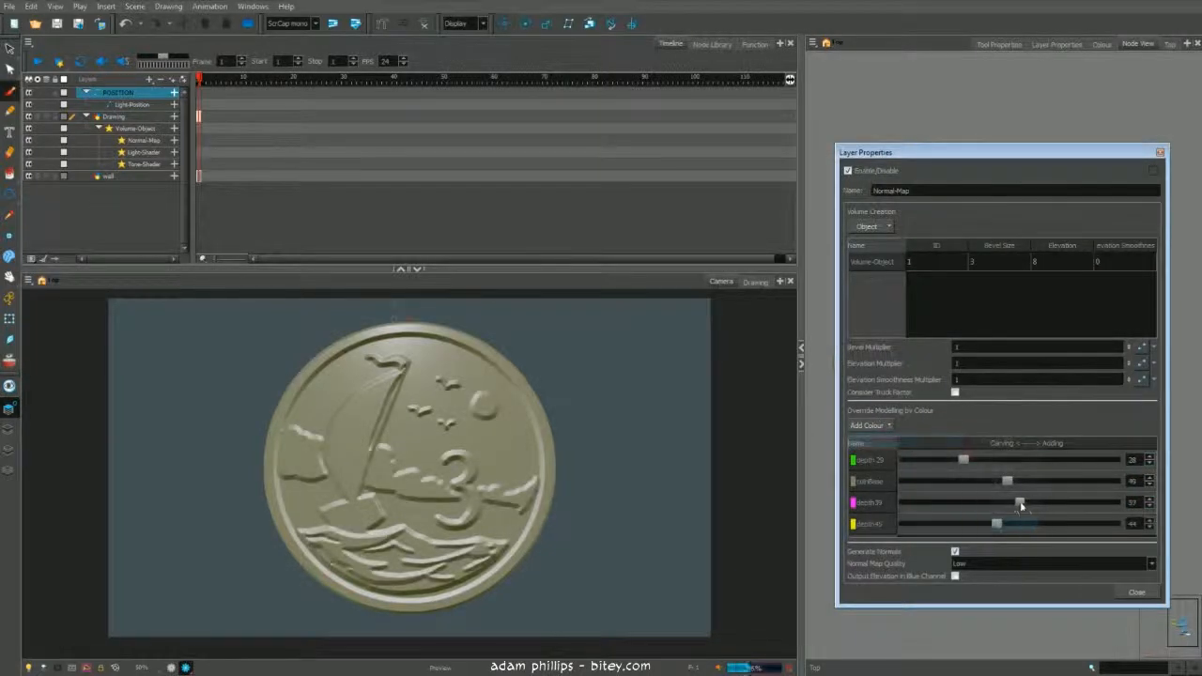
{"action": "left_click_drag", "start_coordinate": [994, 503], "coordinate": [968, 527]}
{"action": "left_click", "coordinate": [1136, 593]}
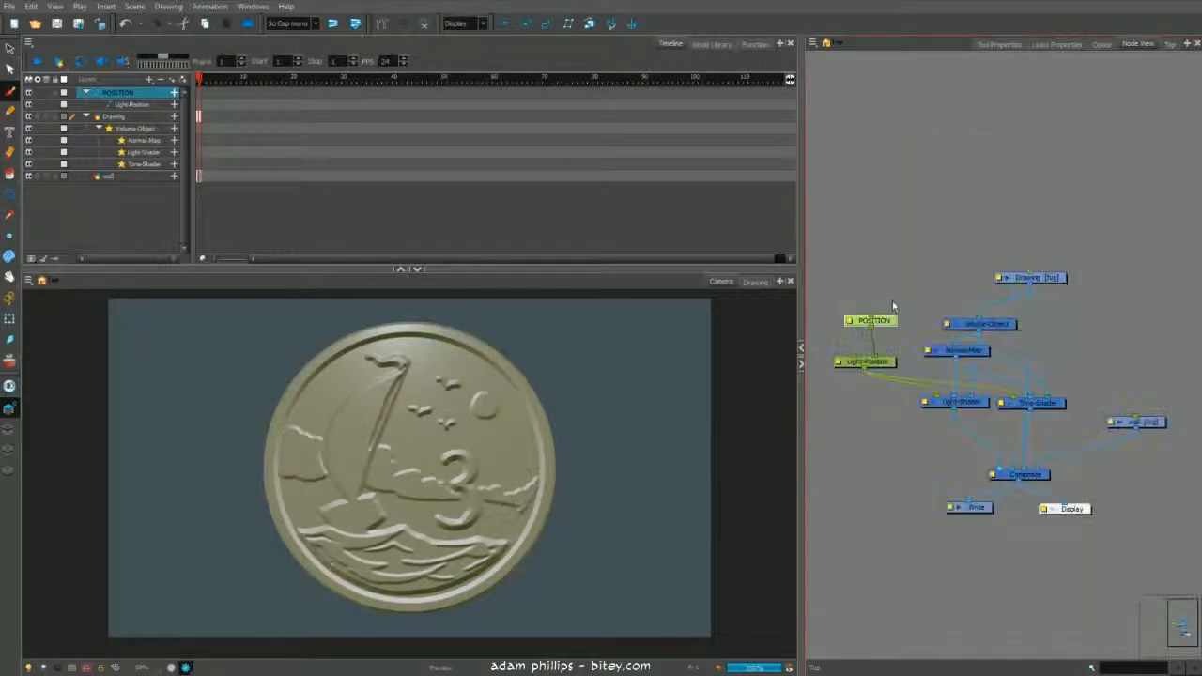
{"action": "left_click", "coordinate": [504, 24]}
{"action": "left_click_drag", "start_coordinate": [291, 488], "coordinate": [319, 525]}
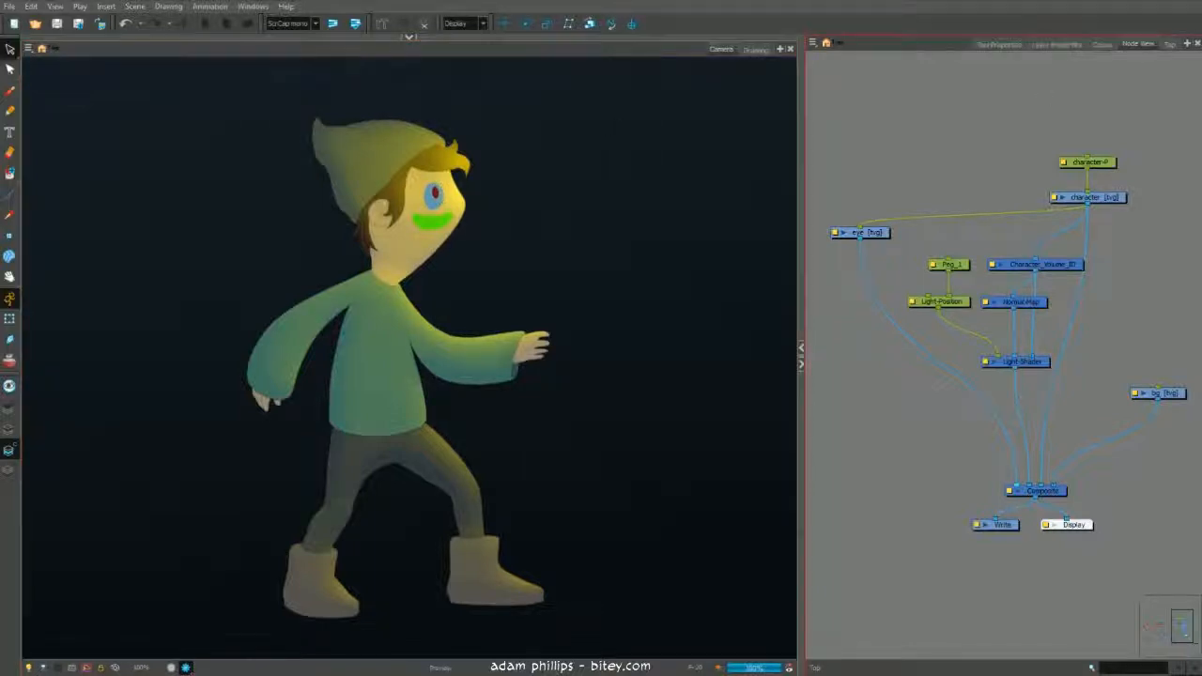
- Open the character's Normal Map properties and add the hollow colour as a modelling override
{"action": "double_click", "coordinate": [993, 304]}
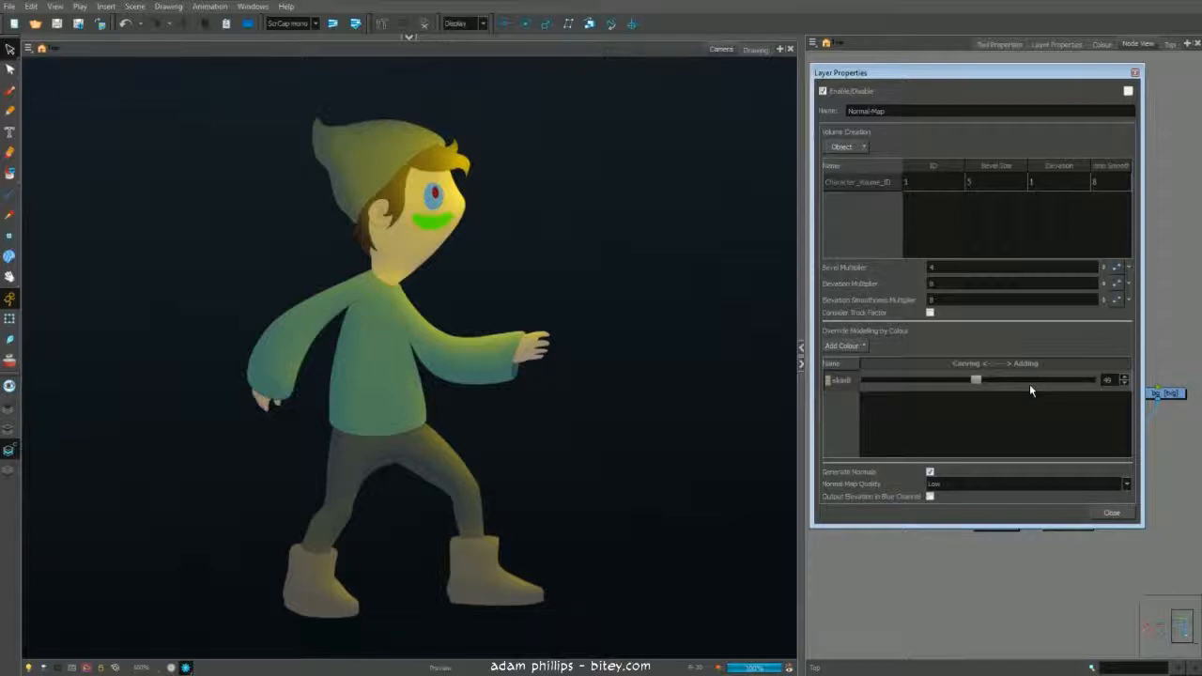
{"action": "left_click", "coordinate": [858, 346]}
{"action": "mouse_move", "coordinate": [863, 360]}
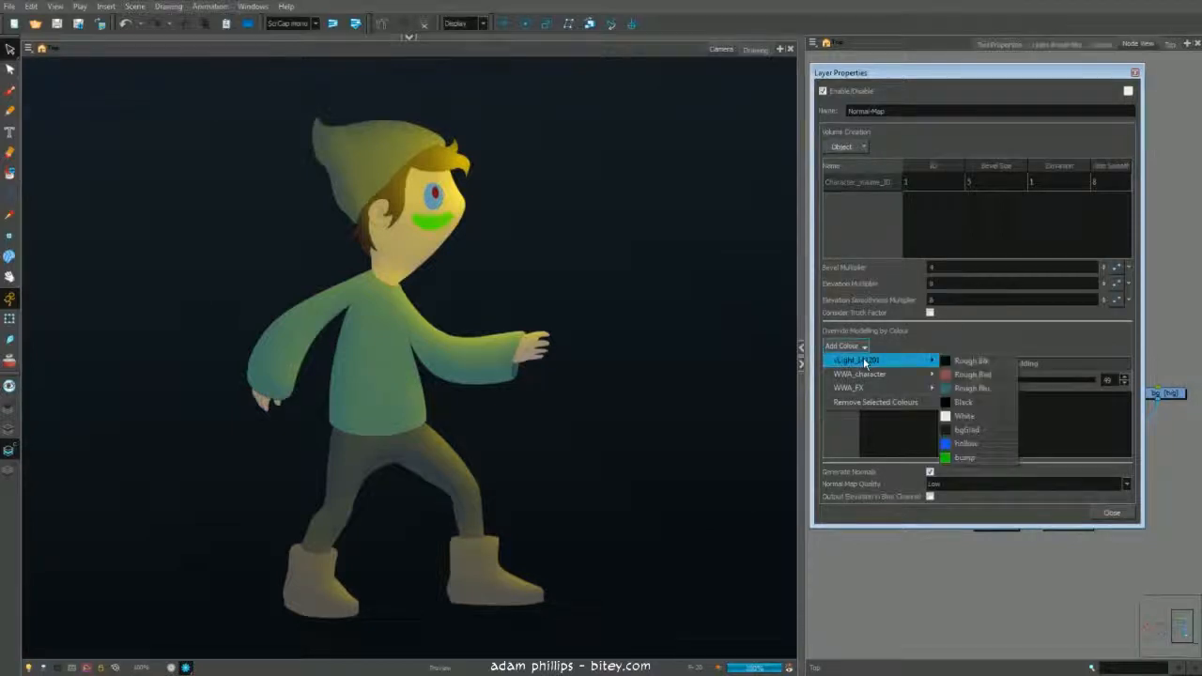
{"action": "left_click", "coordinate": [962, 440]}
- Add another palette colour as an override and push its slider toward adding
{"action": "left_click", "coordinate": [864, 347]}
{"action": "mouse_move", "coordinate": [863, 359]}
{"action": "left_click", "coordinate": [962, 446]}
{"action": "left_click_drag", "start_coordinate": [980, 423], "coordinate": [1040, 422]}
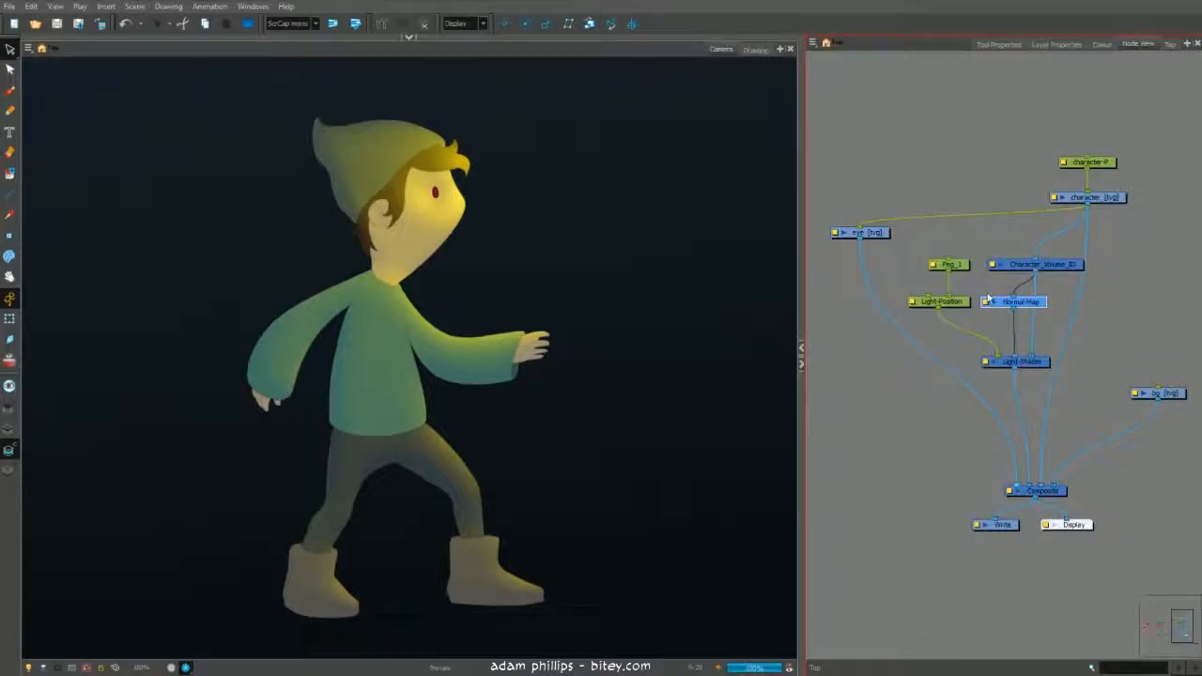
- Open the character's Normal Map properties, review its volume creation and multiplier settings, and close the dialog
{"action": "double_click", "coordinate": [988, 299]}
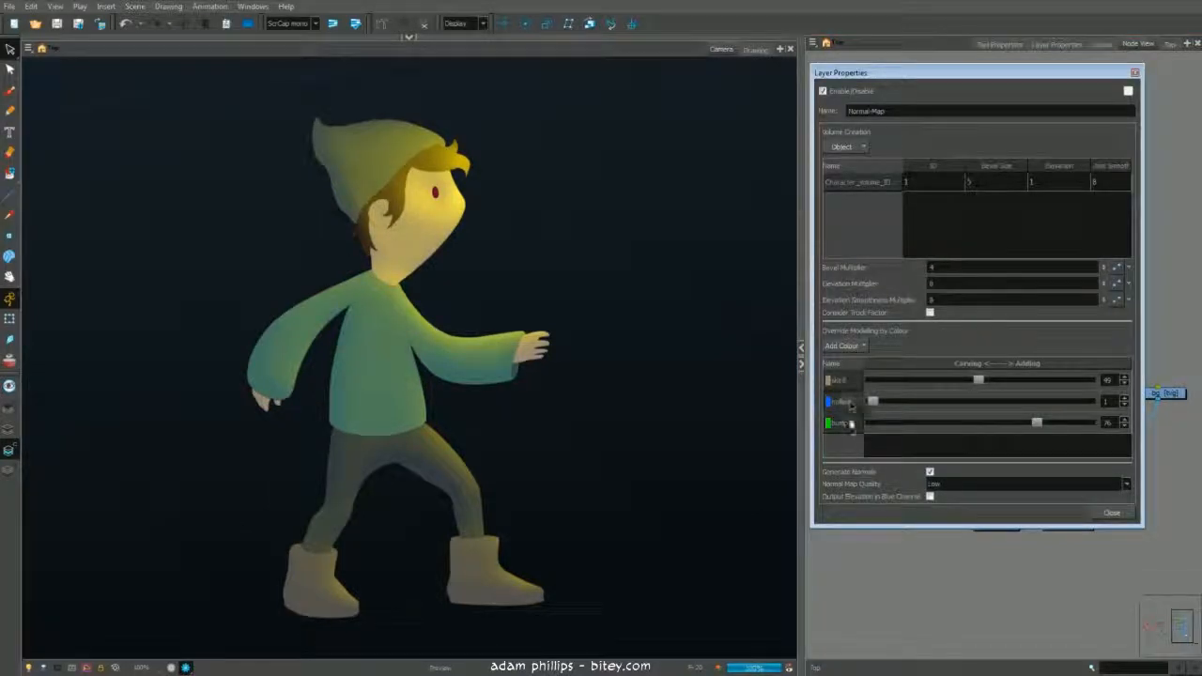
{"action": "left_click", "coordinate": [934, 185]}
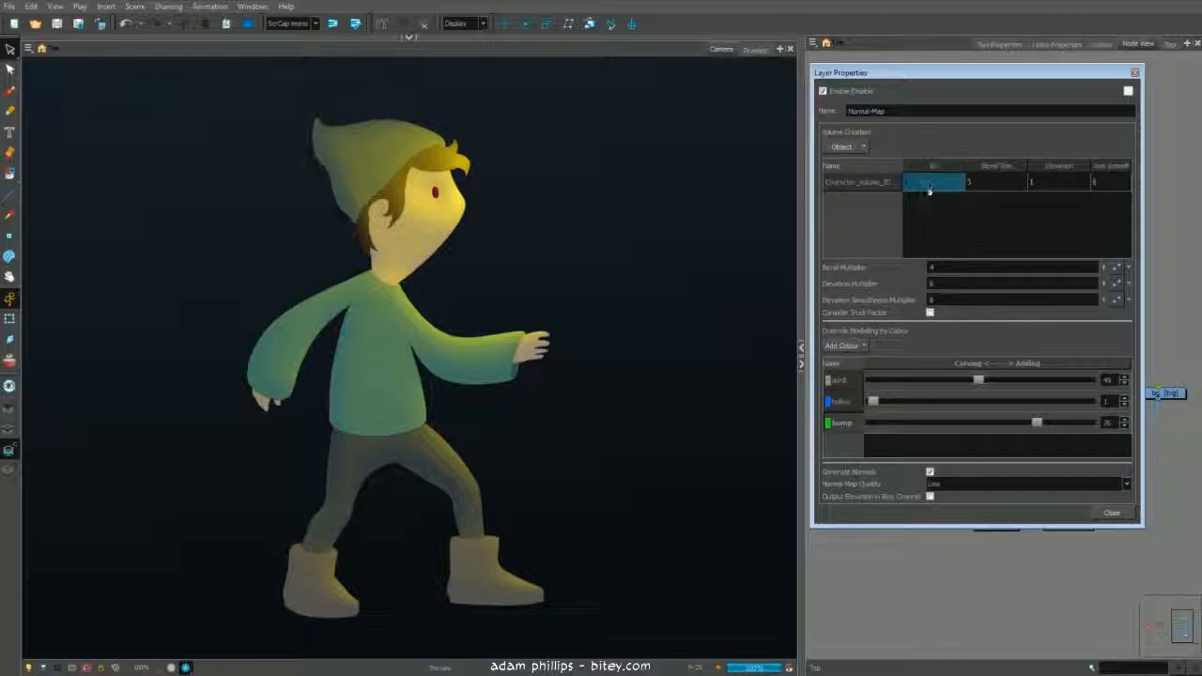
{"action": "left_click", "coordinate": [933, 186]}
{"action": "left_click", "coordinate": [994, 186]}
{"action": "left_click", "coordinate": [1053, 186]}
{"action": "left_click", "coordinate": [1106, 185]}
{"action": "left_click", "coordinate": [1014, 267]}
{"action": "left_click", "coordinate": [1010, 300]}
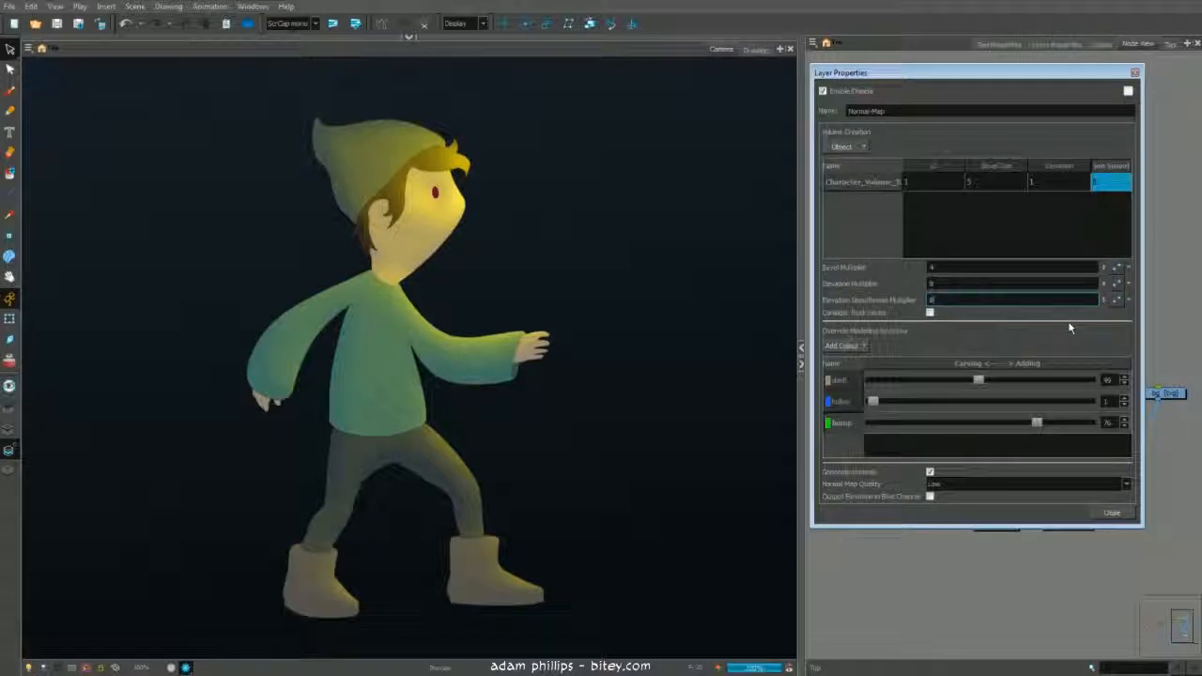
{"action": "left_click", "coordinate": [1137, 73]}
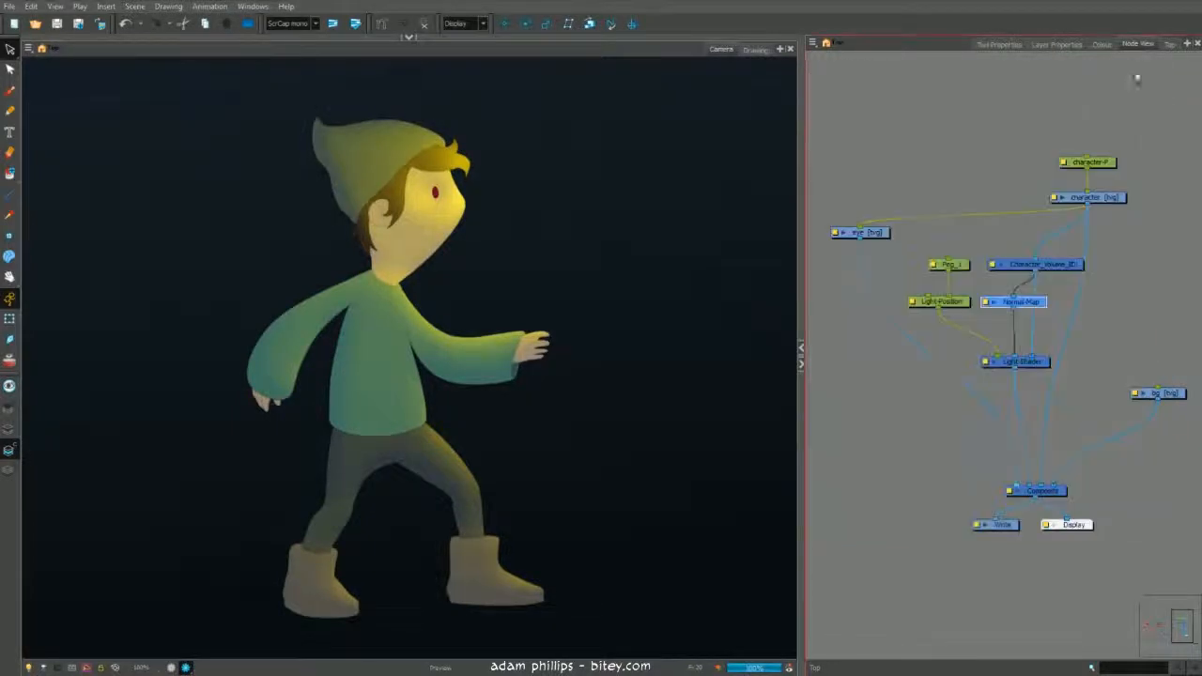
- Build a separate volume, normal map and light shader node chain for the eye layer, feeding the composite
{"action": "left_click", "coordinate": [859, 232]}
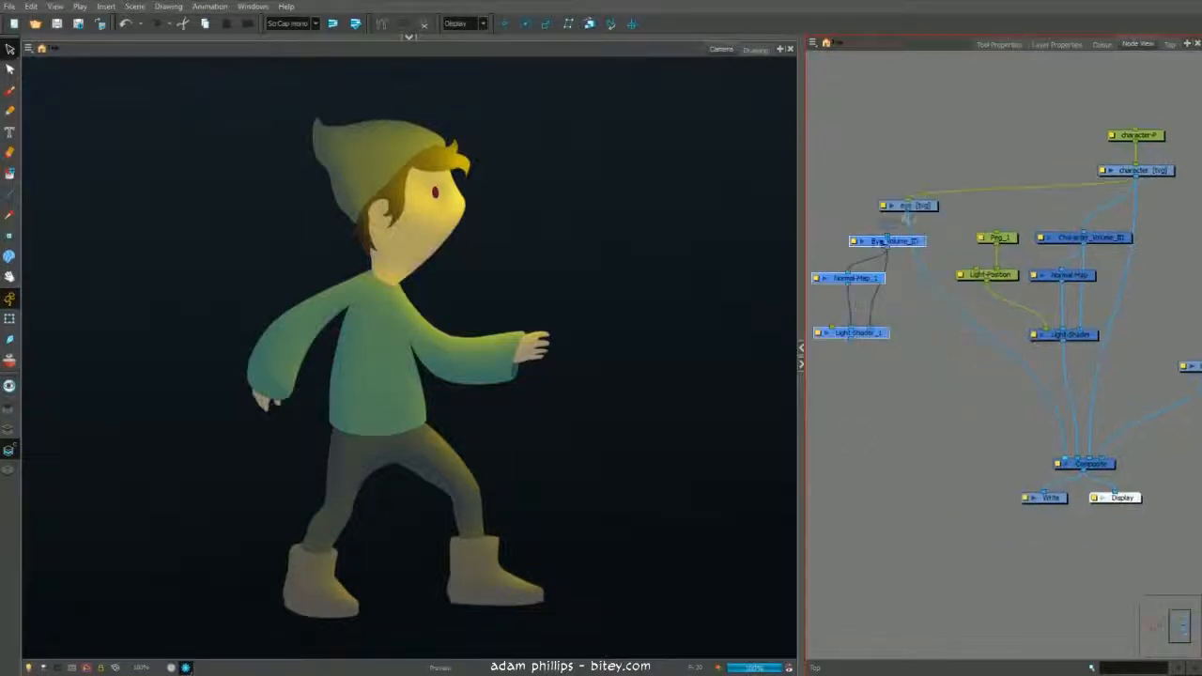
{"action": "left_click_drag", "start_coordinate": [851, 339], "coordinate": [1062, 459]}
{"action": "left_click_drag", "start_coordinate": [986, 281], "coordinate": [832, 327]}
{"action": "left_click", "coordinate": [1095, 185]}
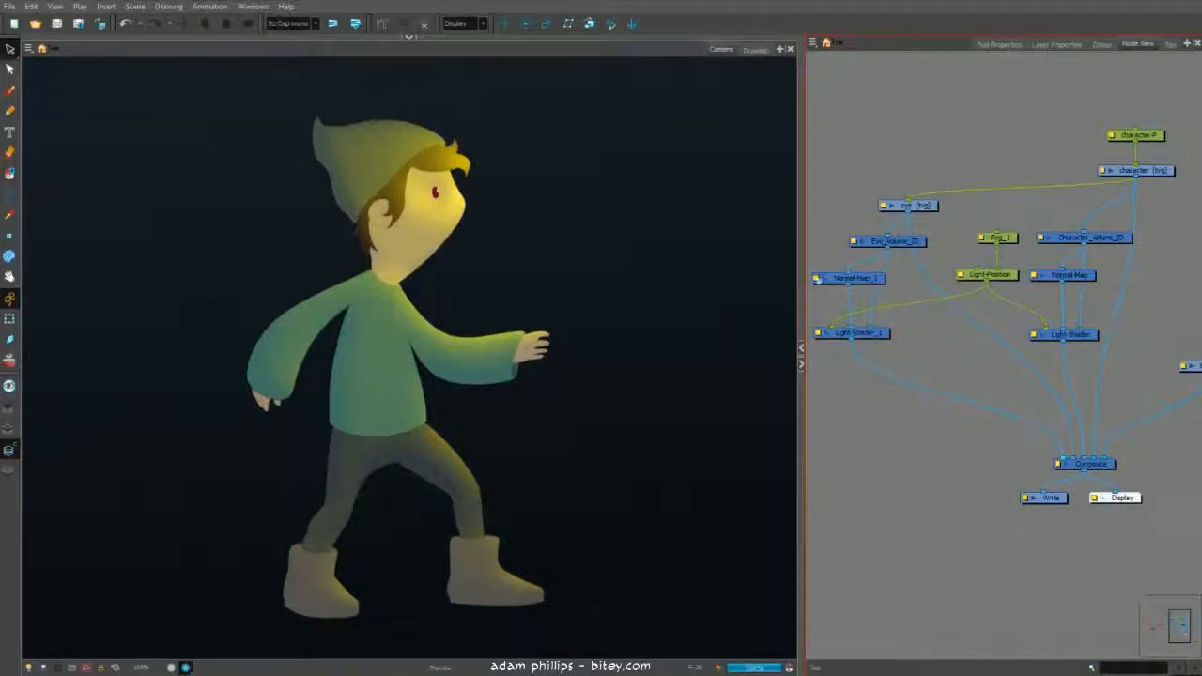
- In the eye's Normal Map properties, set the volume ID to 2 and the elevation multiplier to 0.2, then close
{"action": "left_click", "coordinate": [818, 278]}
{"action": "double_click", "coordinate": [911, 184]}
{"action": "type", "text": "2"}
{"action": "key", "text": "Tab"}
{"action": "key", "text": "Tab"}
{"action": "key", "text": "Tab"}
{"action": "double_click", "coordinate": [934, 284]}
{"action": "type", "text": "0.2"}
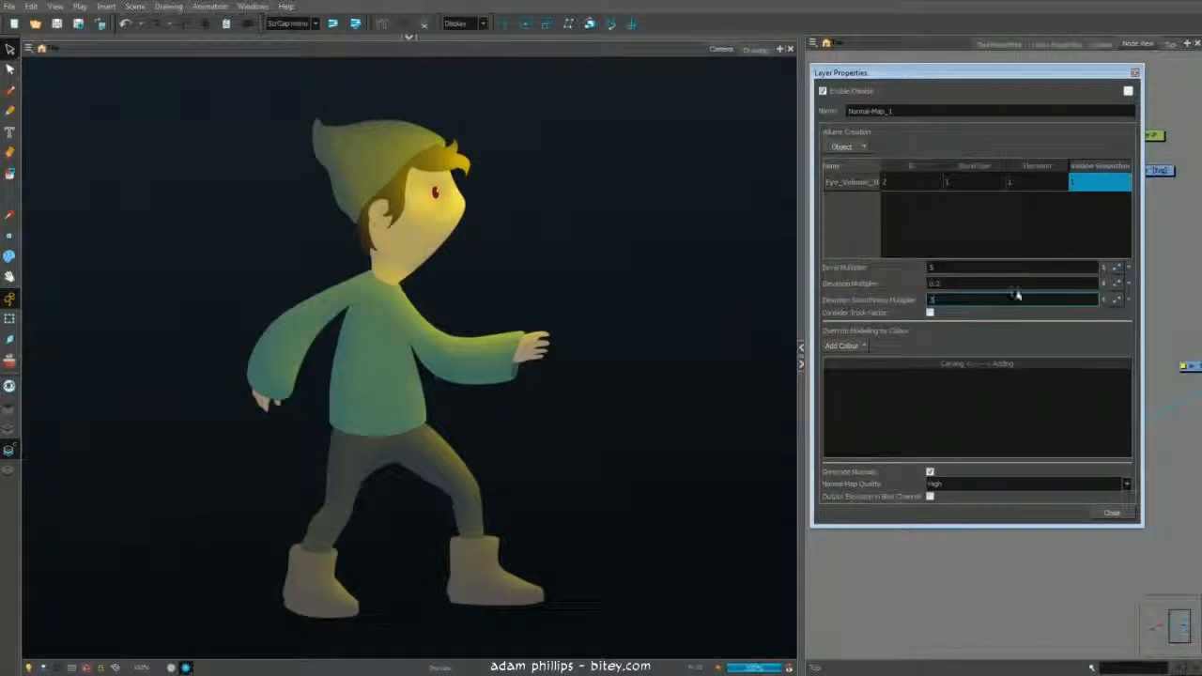
{"action": "left_click", "coordinate": [1135, 72]}
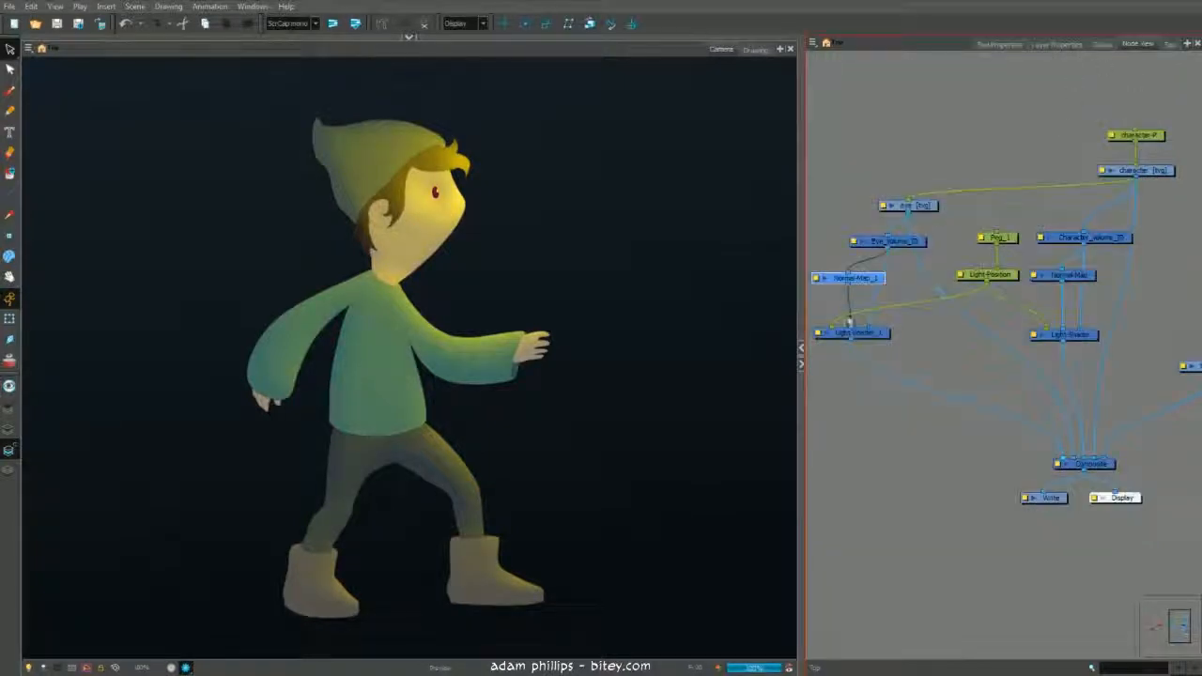
- Open the eye's Light Shader properties, review its shading settings, and close the dialog
{"action": "left_click", "coordinate": [820, 333]}
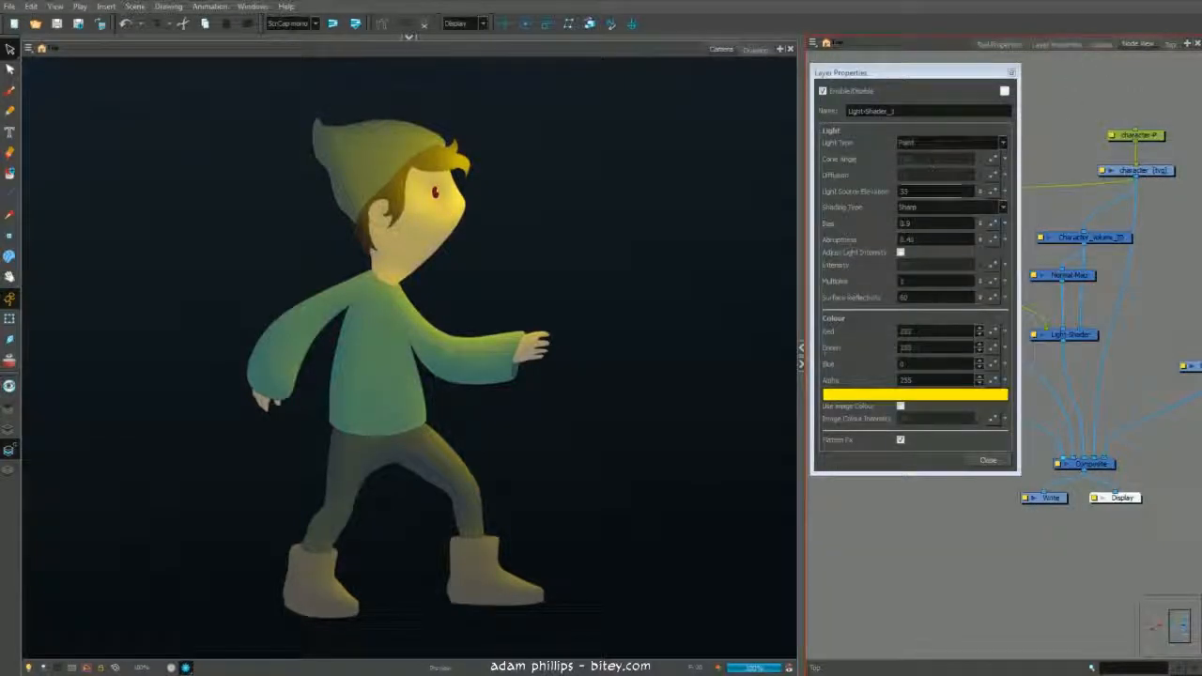
{"action": "left_click", "coordinate": [931, 209]}
{"action": "left_click", "coordinate": [932, 210]}
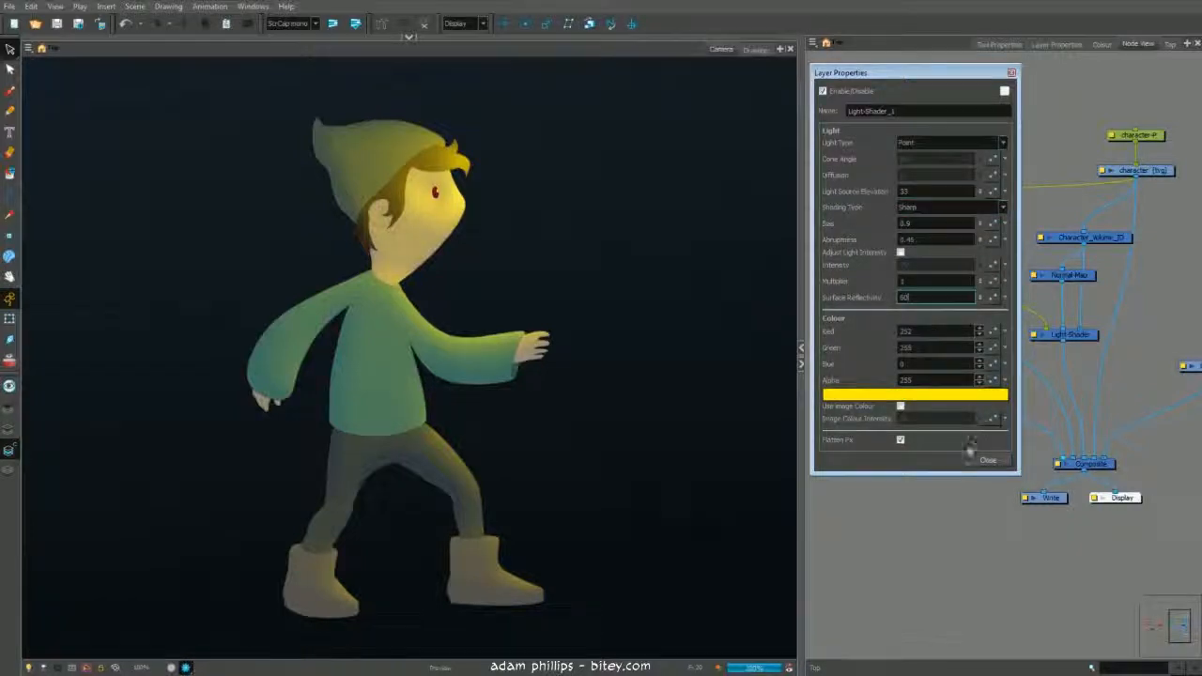
{"action": "left_click", "coordinate": [988, 460]}
{"action": "left_click", "coordinate": [1008, 241]}
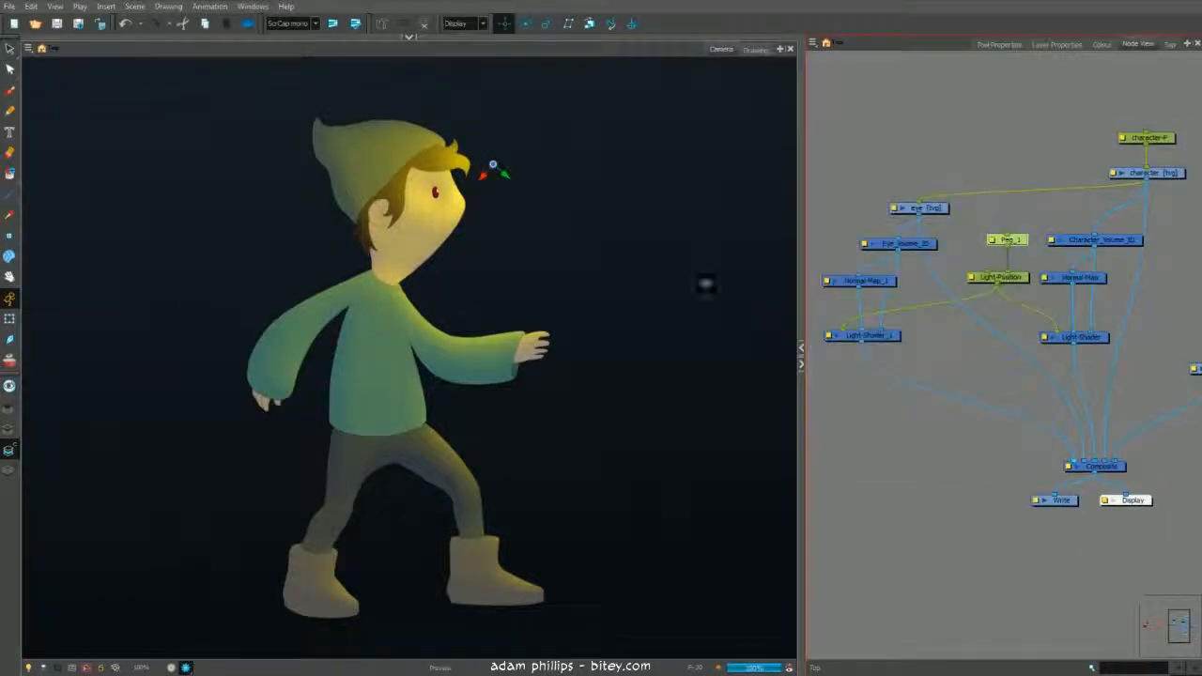
{"action": "left_click_drag", "start_coordinate": [599, 177], "coordinate": [493, 99]}
{"action": "left_click_drag", "start_coordinate": [412, 83], "coordinate": [531, 144]}
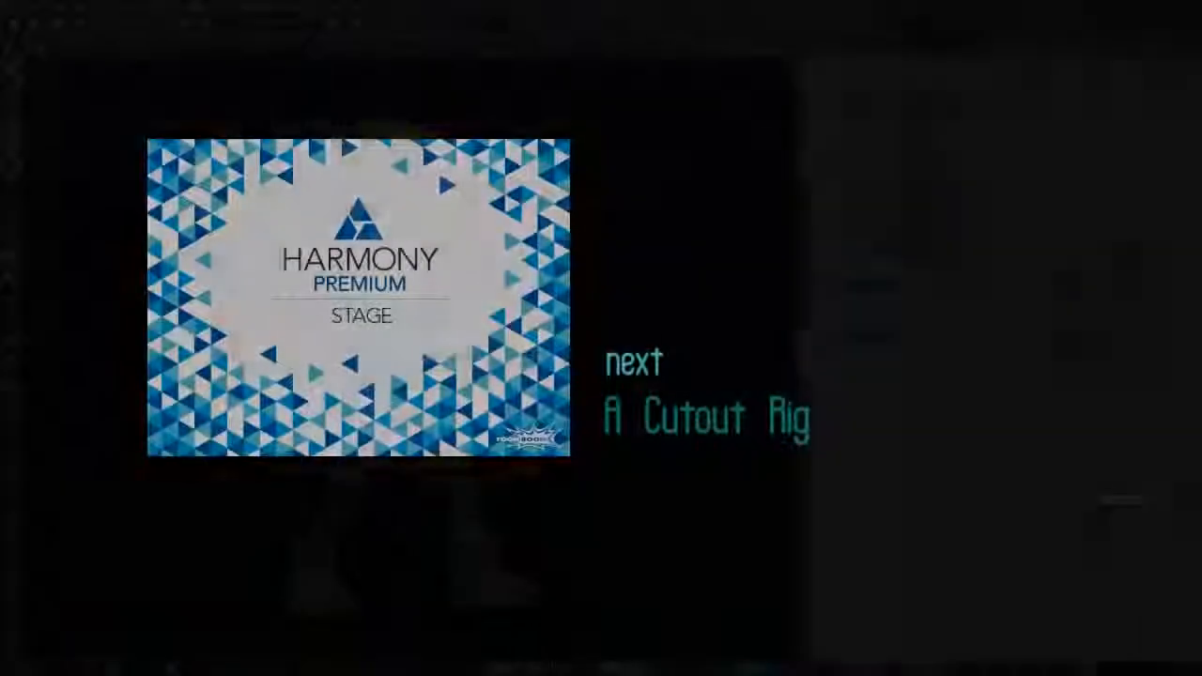